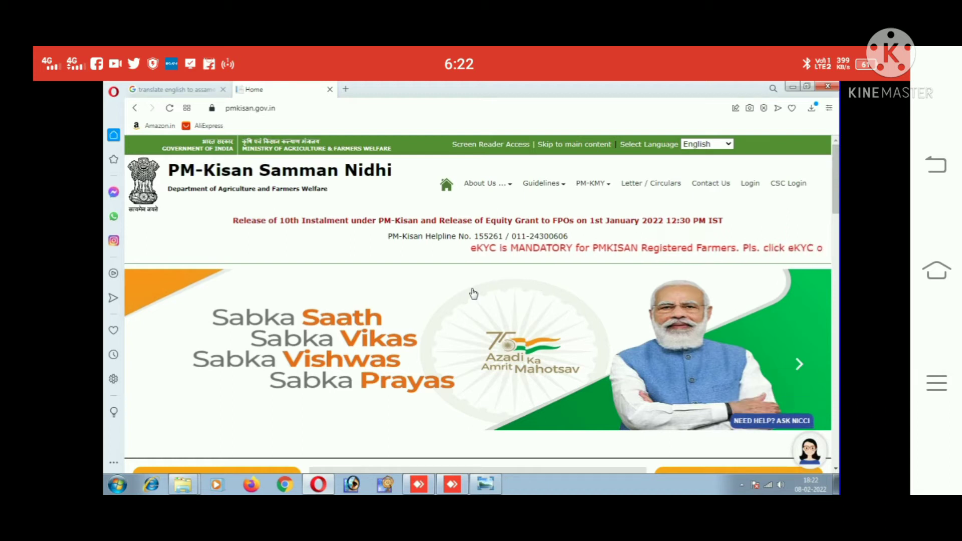
Step: Enter the farmer's Aadhaar number and mobile number in the New Farmer Registration form
scroll(474, 294, "down", 2)
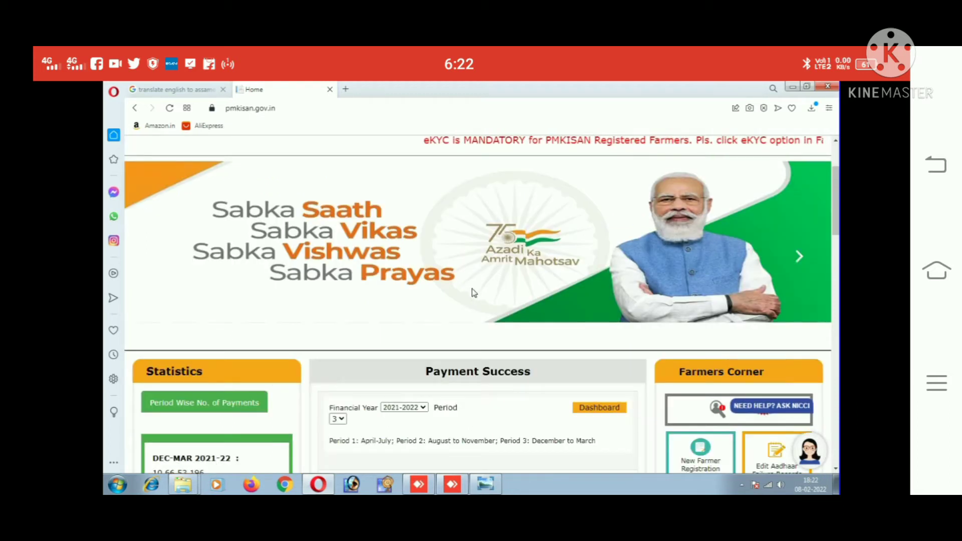
scroll(474, 294, "down", 4)
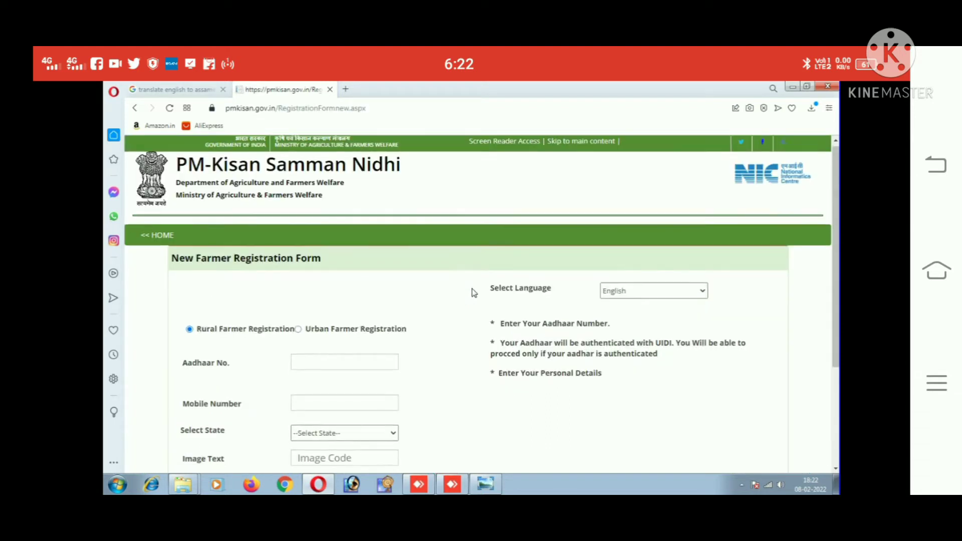
scroll(474, 292, "down", 2)
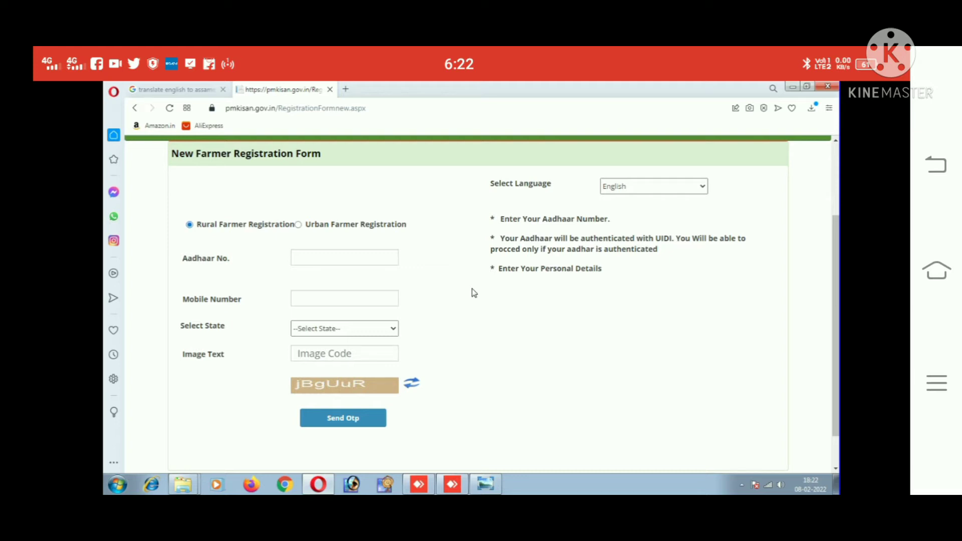
key("Tab")
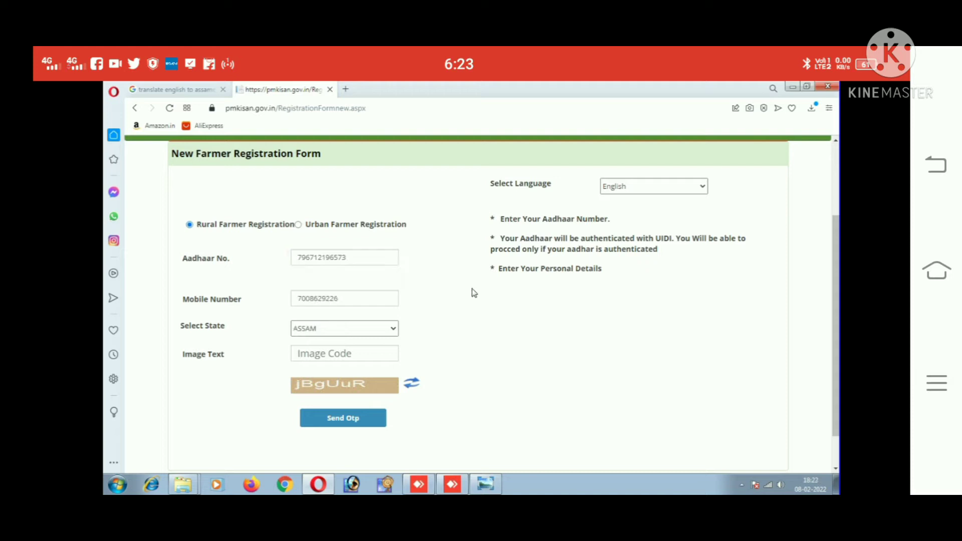
key("Tab")
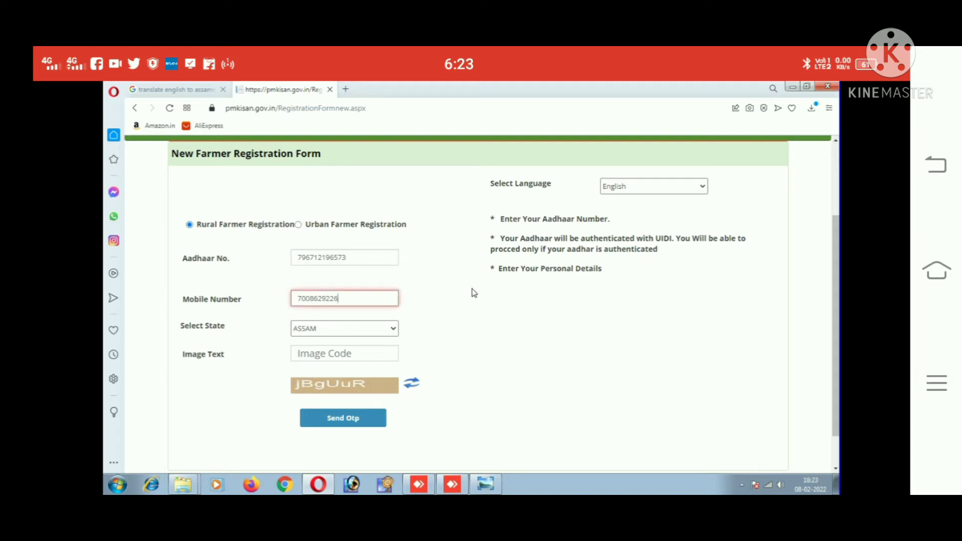
key("shift+Tab")
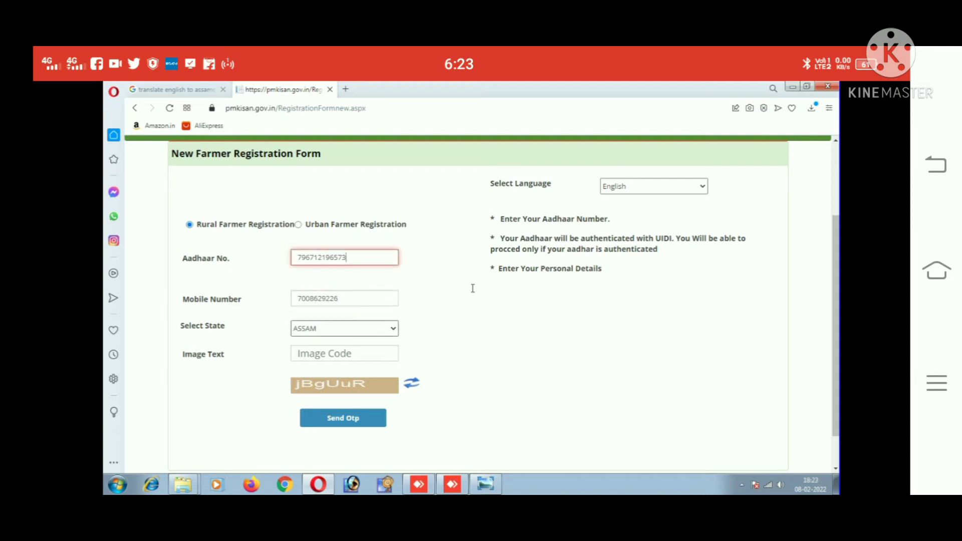
Step: Select ASSAM as the state
key("Tab")
key("Tab")
key("alt+Down")
key("Down")
key("Up")
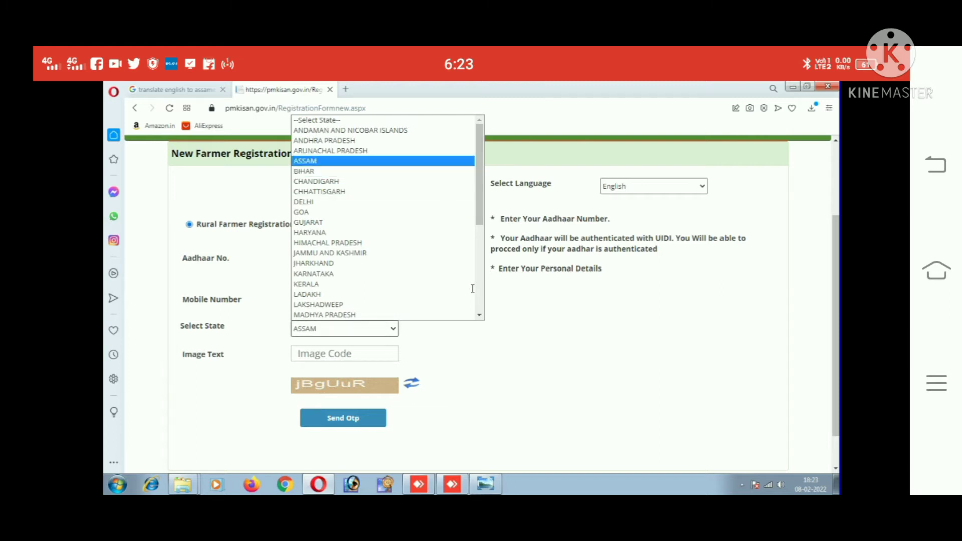
key("Return")
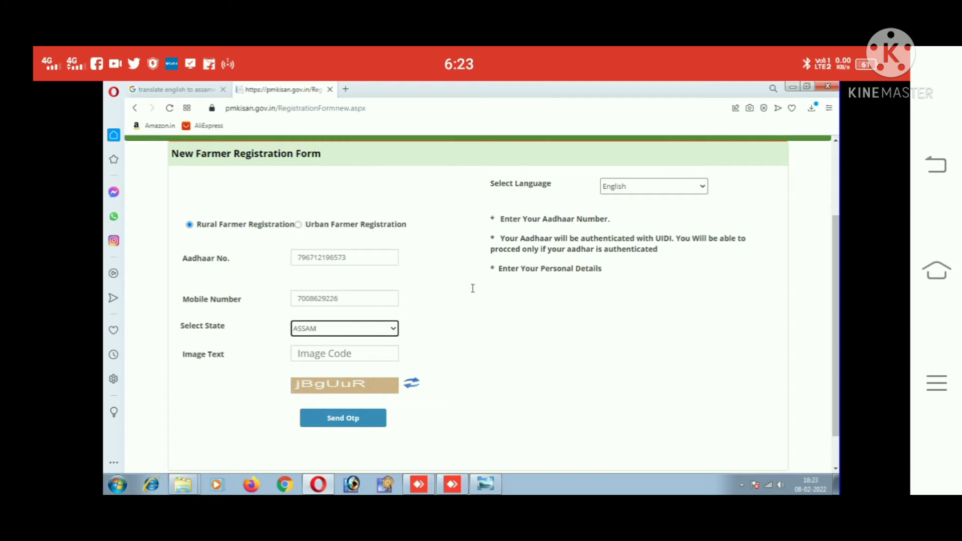
Step: Fill in the image code and request the OTP
key("Tab")
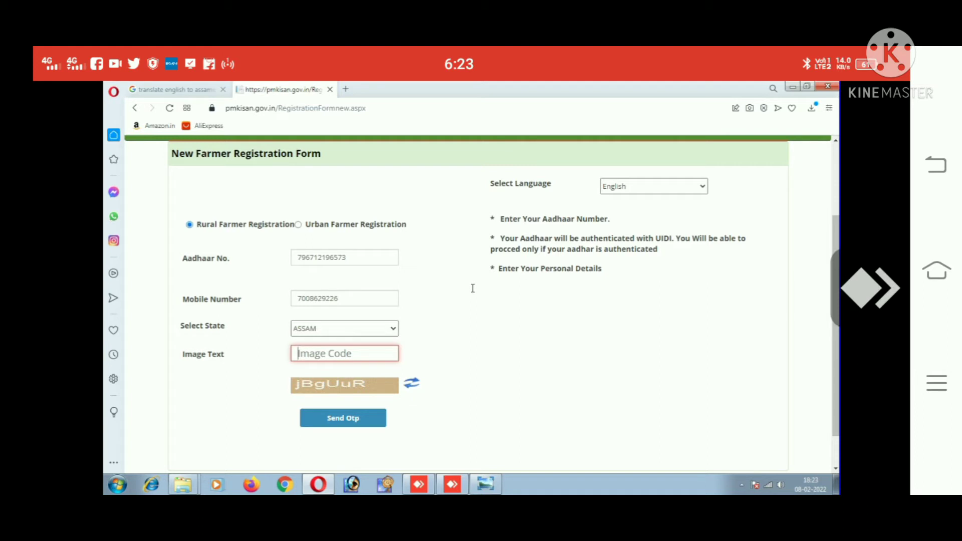
left_click(473, 291)
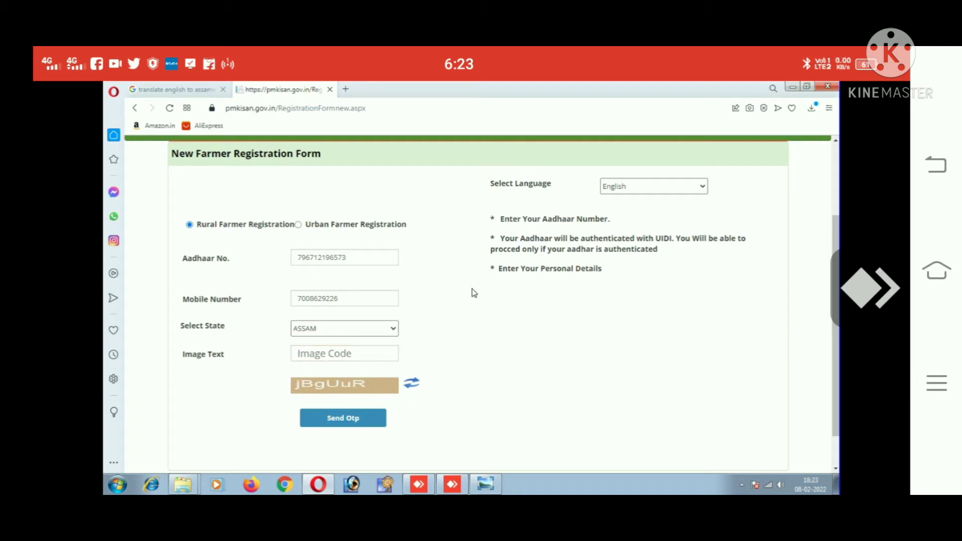
type("jBgUuR")
key("Return")
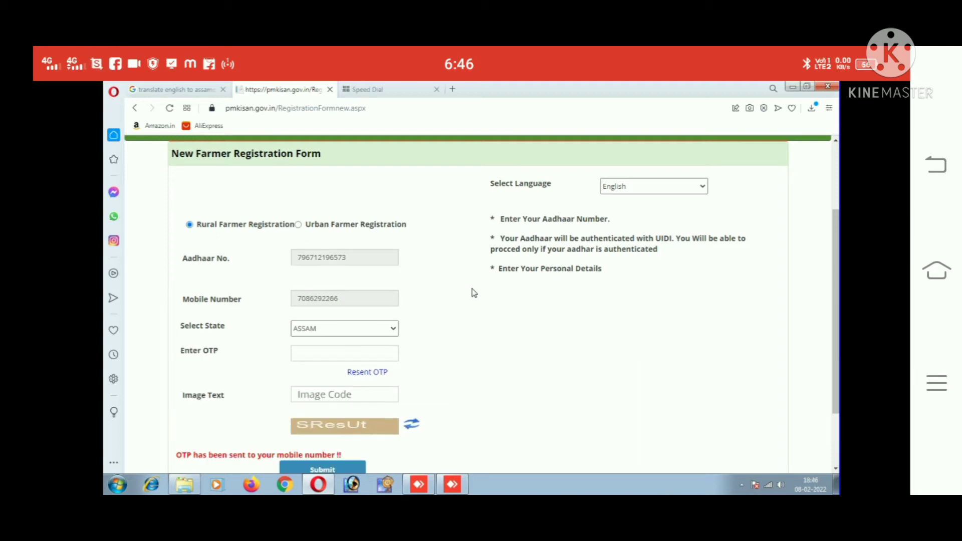
Step: Enter the mobile OTP and the image code, then submit them
scroll(474, 293, "down", 1)
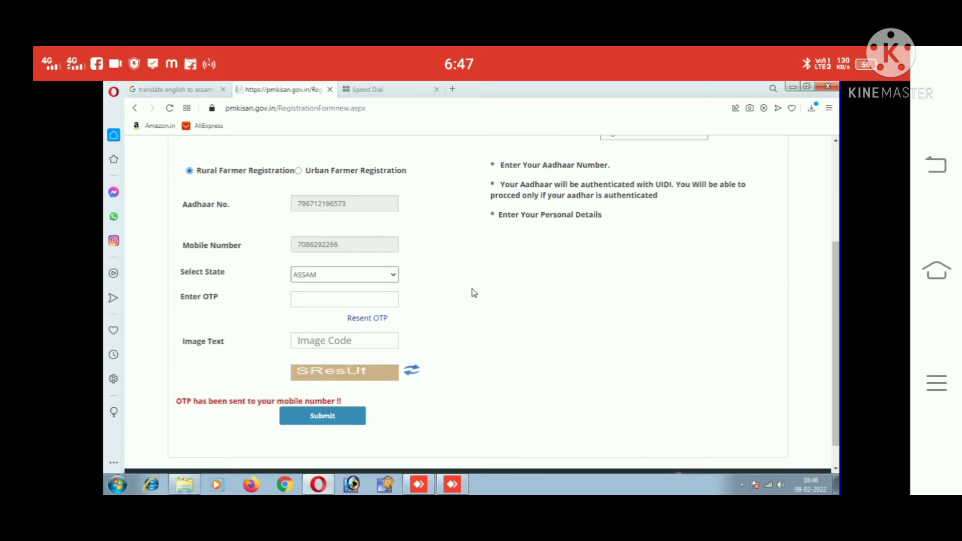
key("Tab")
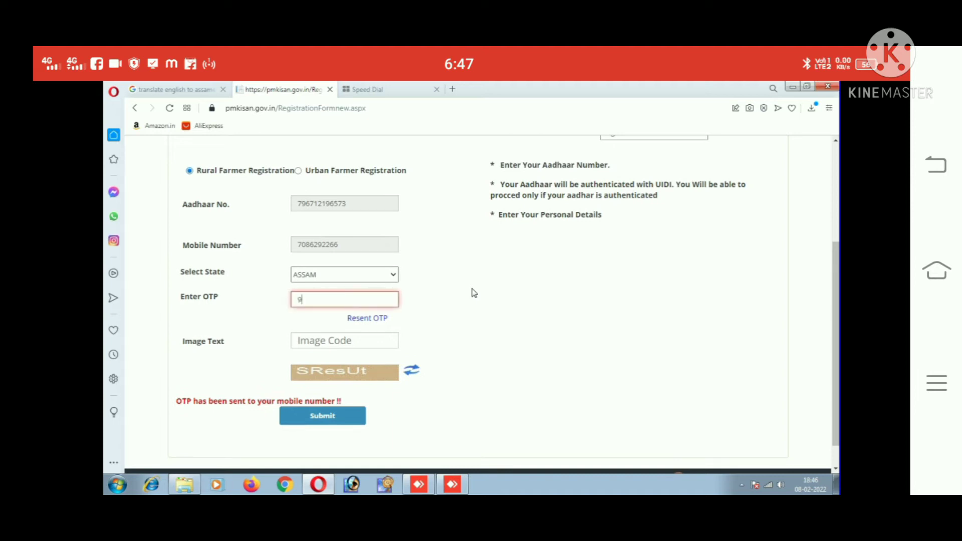
key("Tab")
type("S")
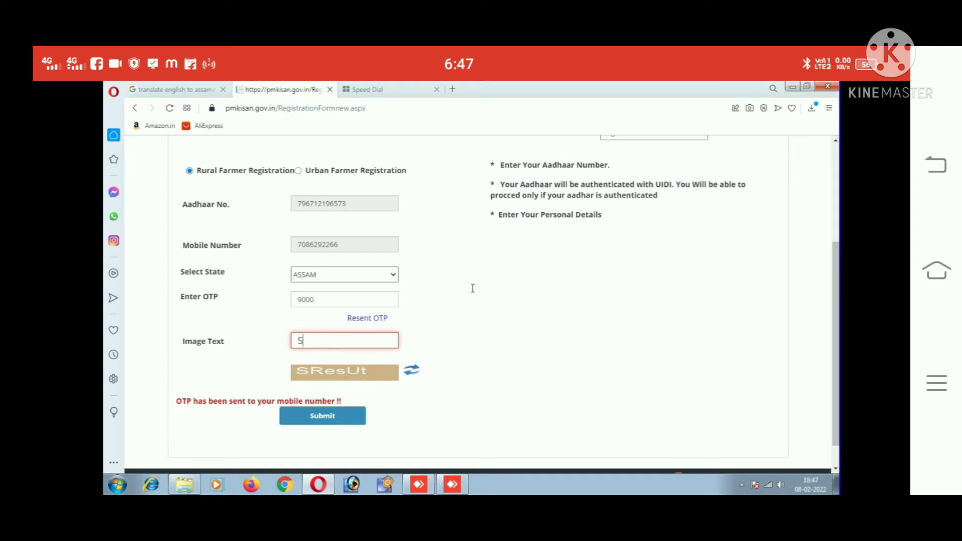
type("ResUt")
key("Return")
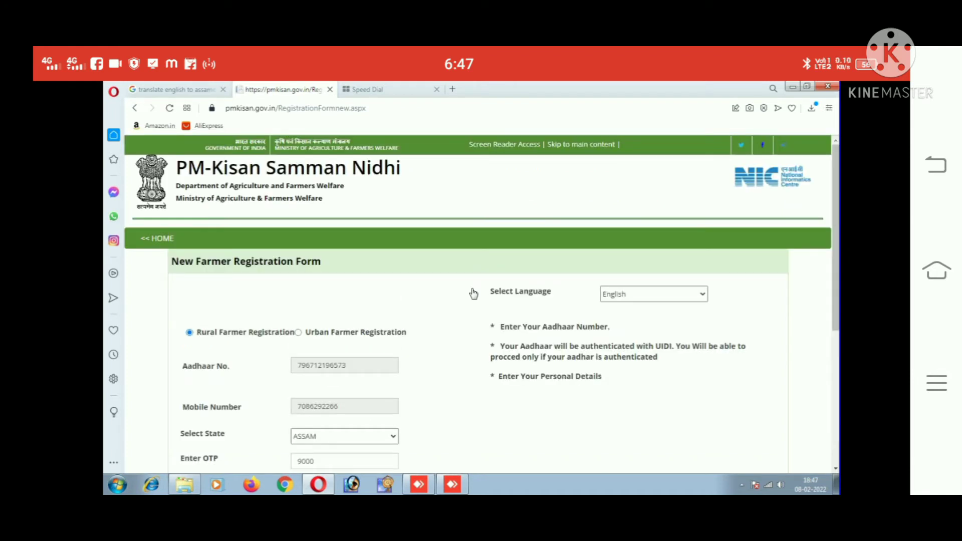
Step: Enter the Aadhaar registered mobile OTP and verify it
scroll(474, 294, "down", 3)
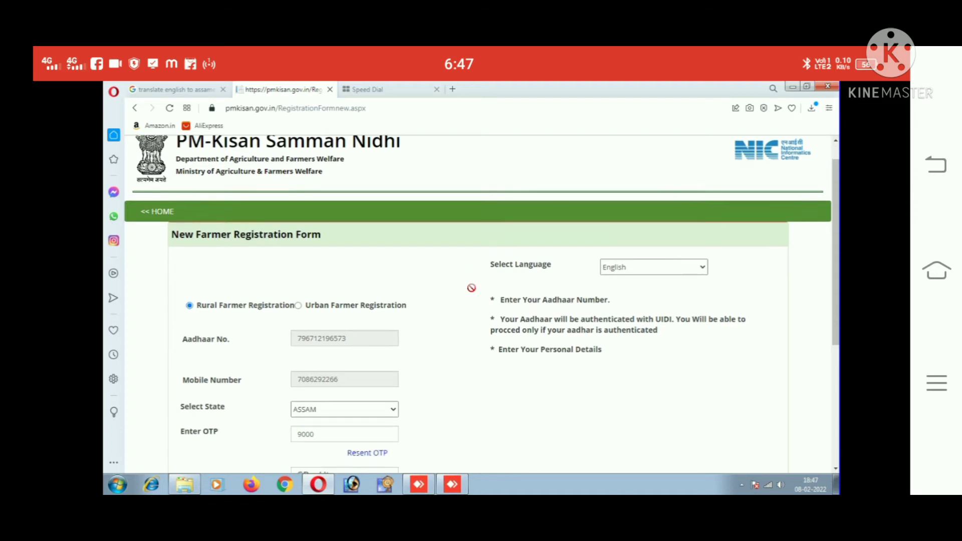
scroll(475, 293, "down", 1)
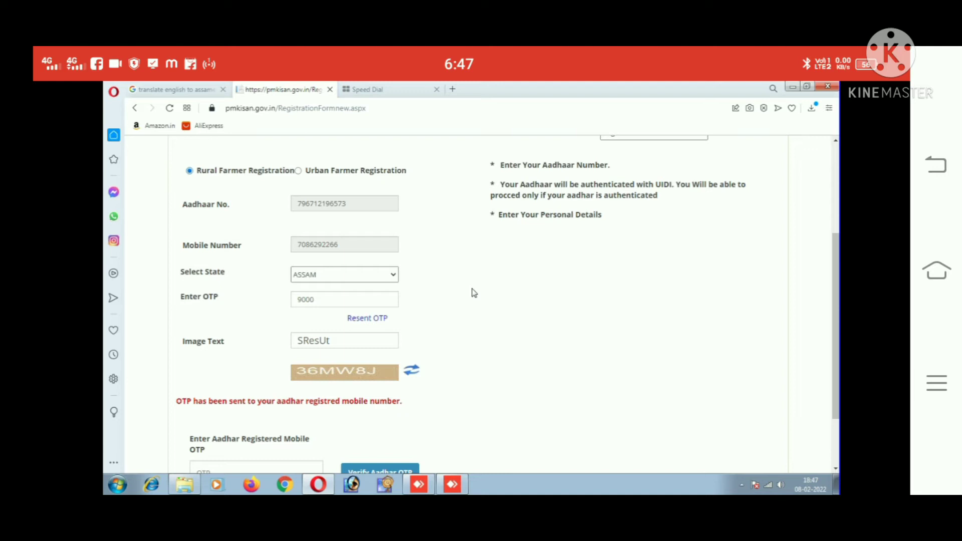
scroll(474, 293, "down", 2)
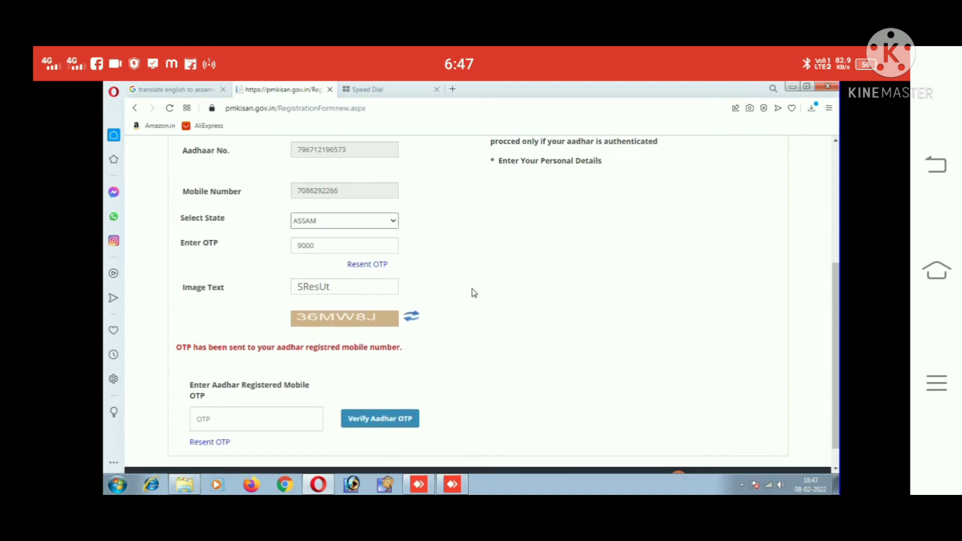
scroll(474, 293, "down", 1)
key("Tab")
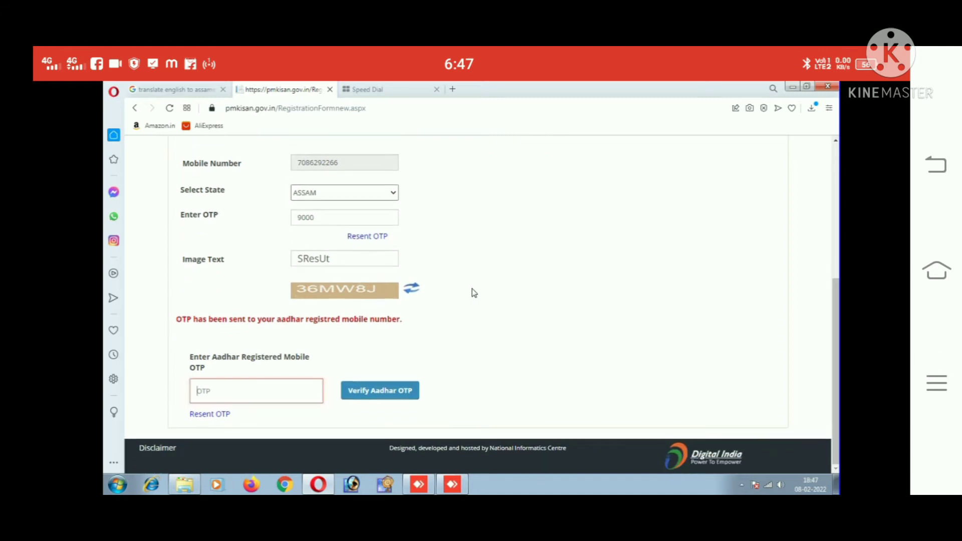
left_click(474, 292)
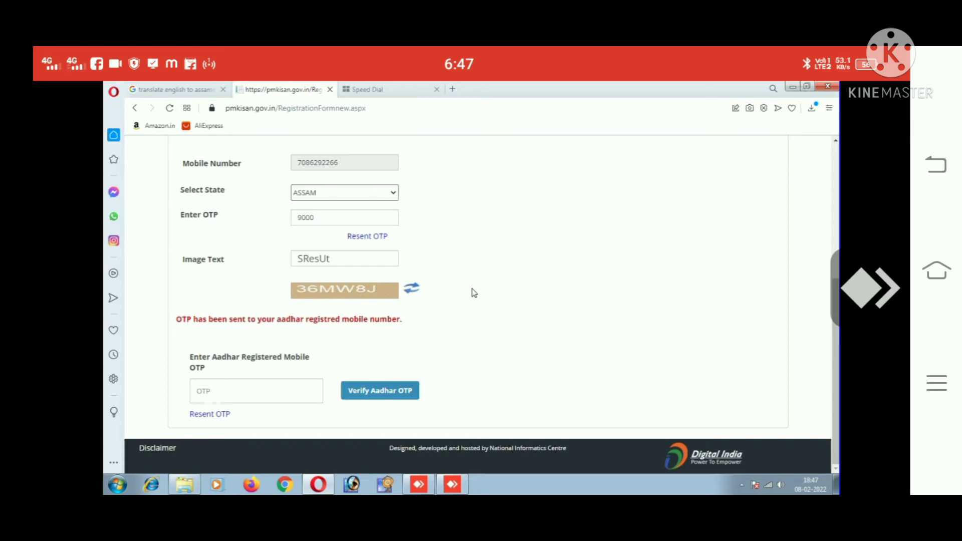
scroll(474, 292, "up", 4)
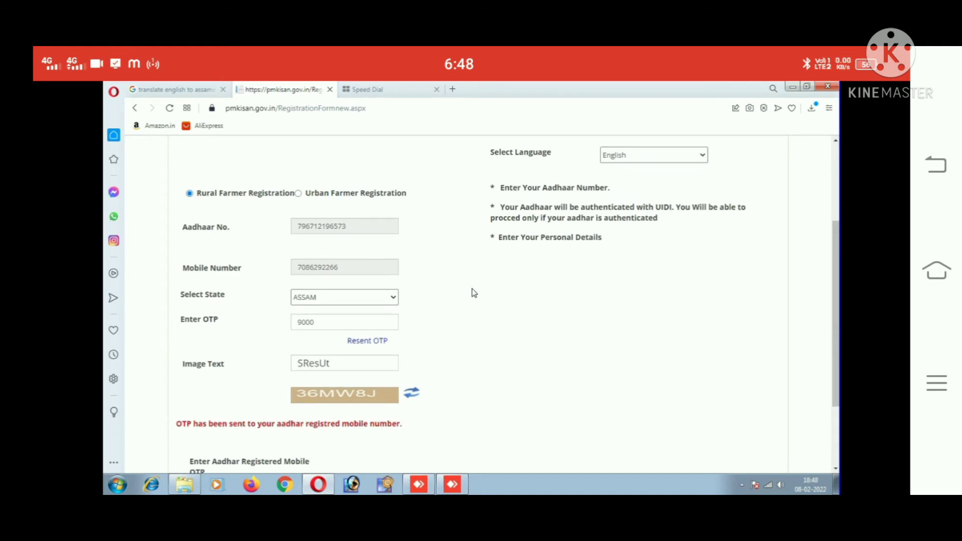
scroll(474, 292, "down", 1)
scroll(474, 292, "down", 2)
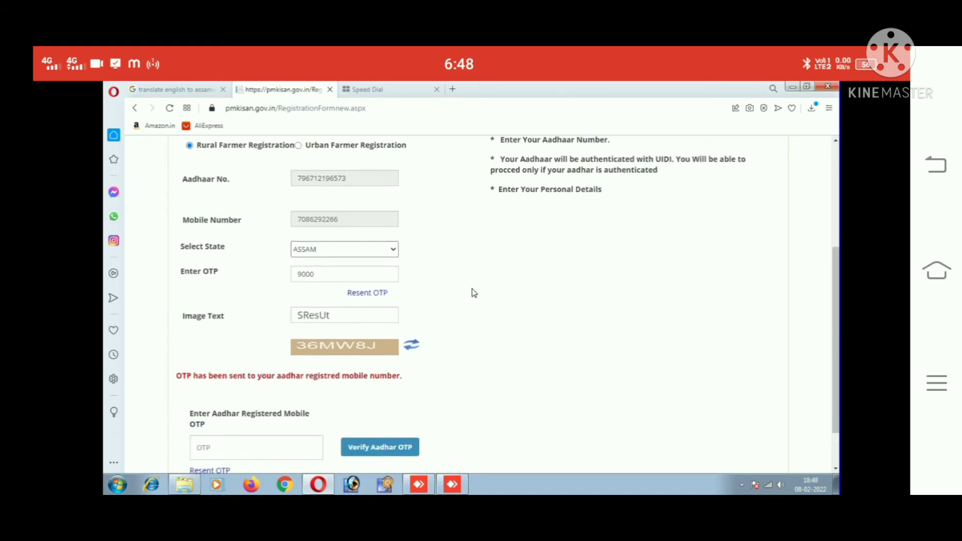
scroll(474, 293, "down", 3)
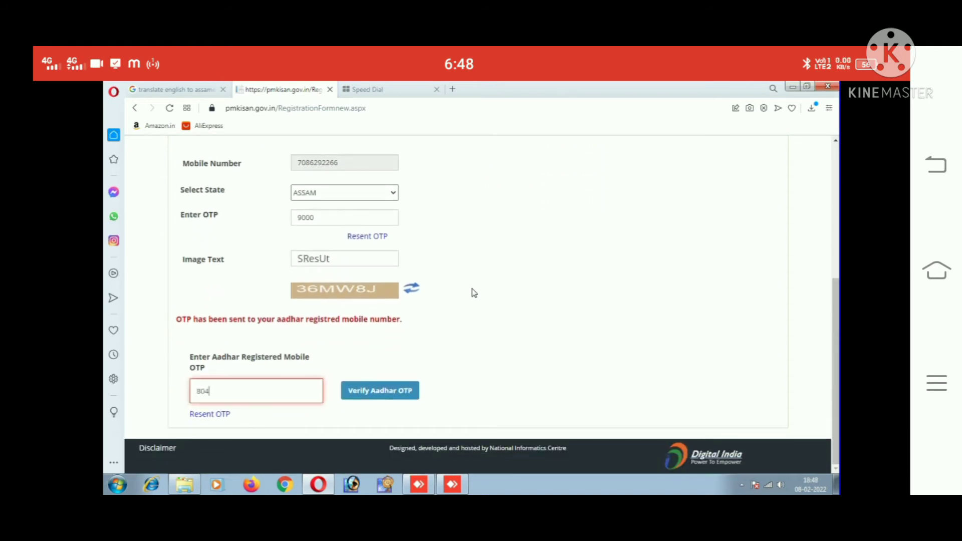
key("Return")
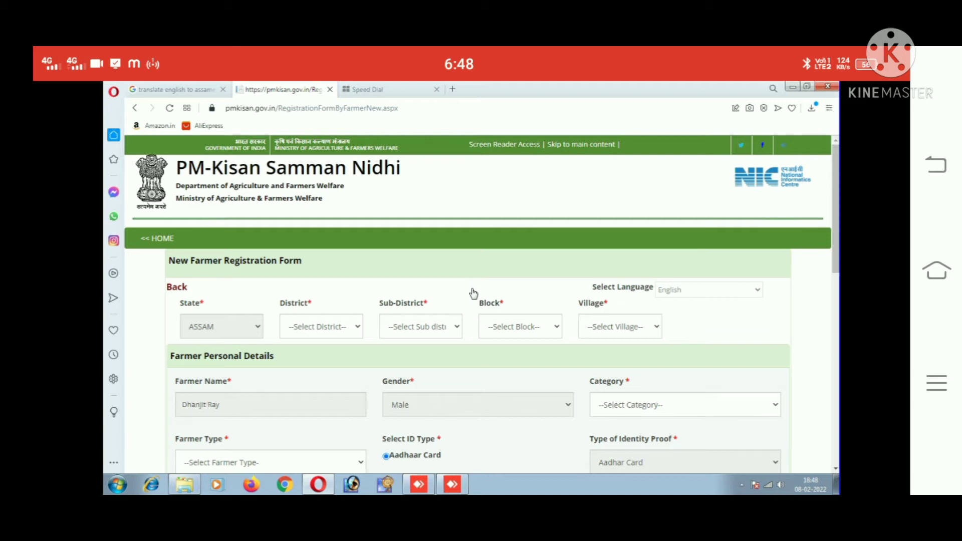
Step: Choose district BAKSA and sub-district Baska
key("Up")
key("Up")
key("Up")
key("Up")
key("Up")
key("Up")
key("Up")
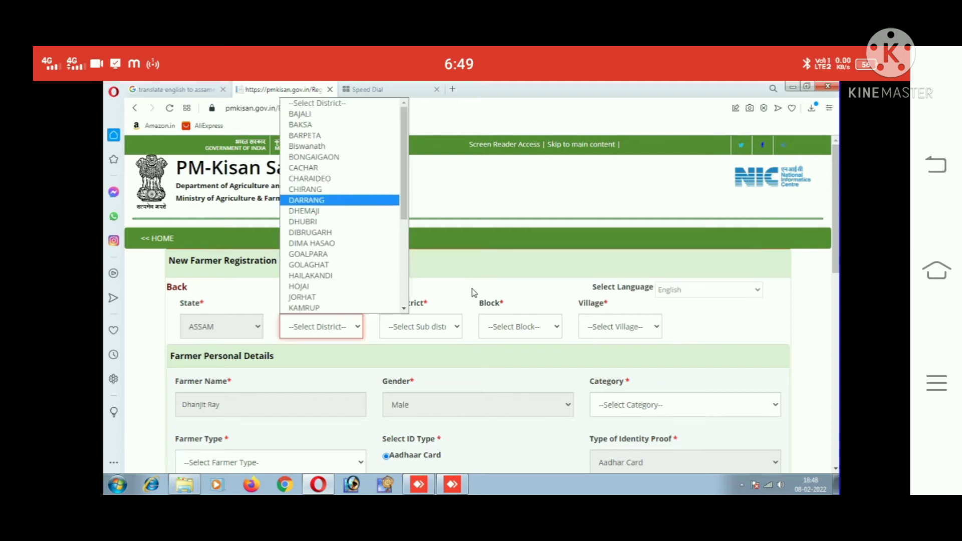
key("Up")
key("Up")
key("Return")
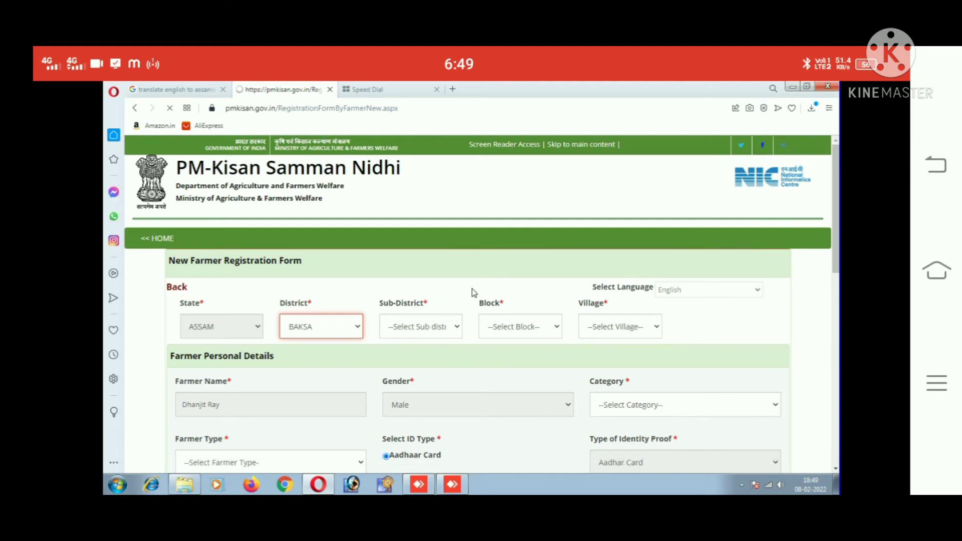
key("Down")
key("Down")
key("Down")
key("Down")
key("Down")
key("Down")
key("Down")
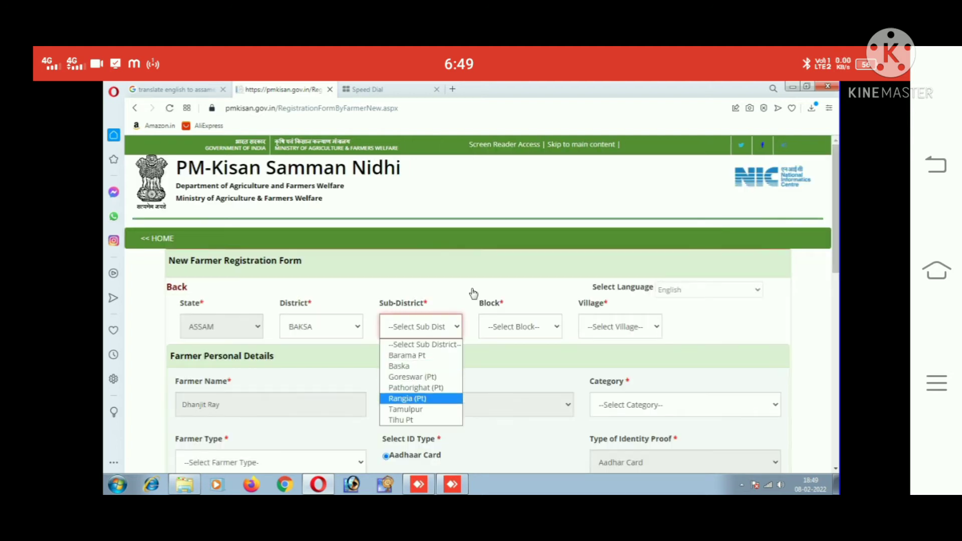
key("Up")
key("Up")
key("Up")
key("Up")
key("Up")
key("Up")
key("Down")
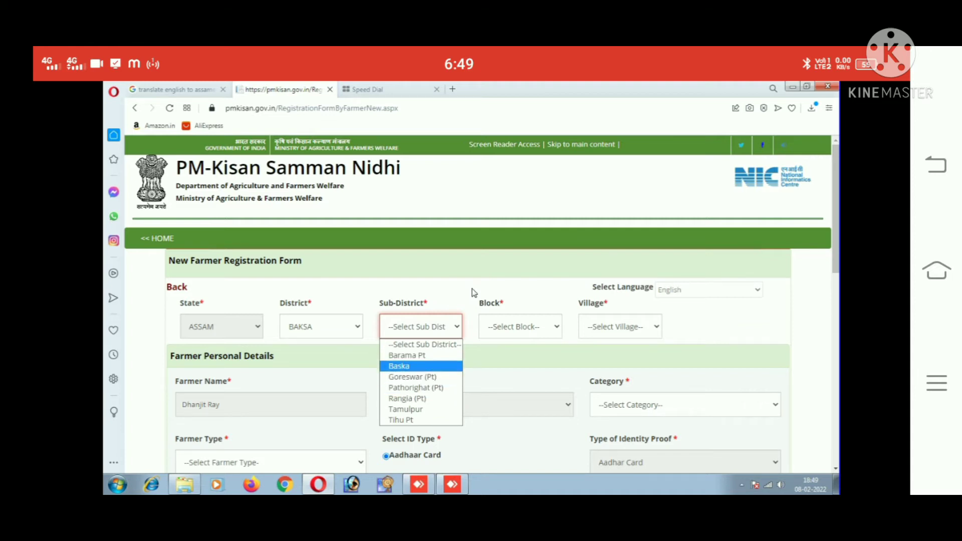
key("Return")
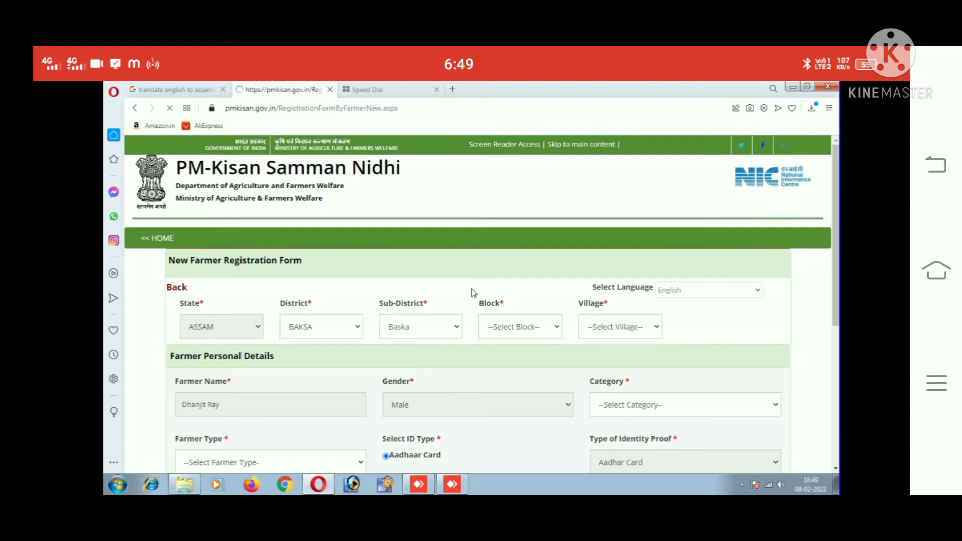
Step: Choose block BASKA and village Chukrungbari Pathar
key("alt+Down")
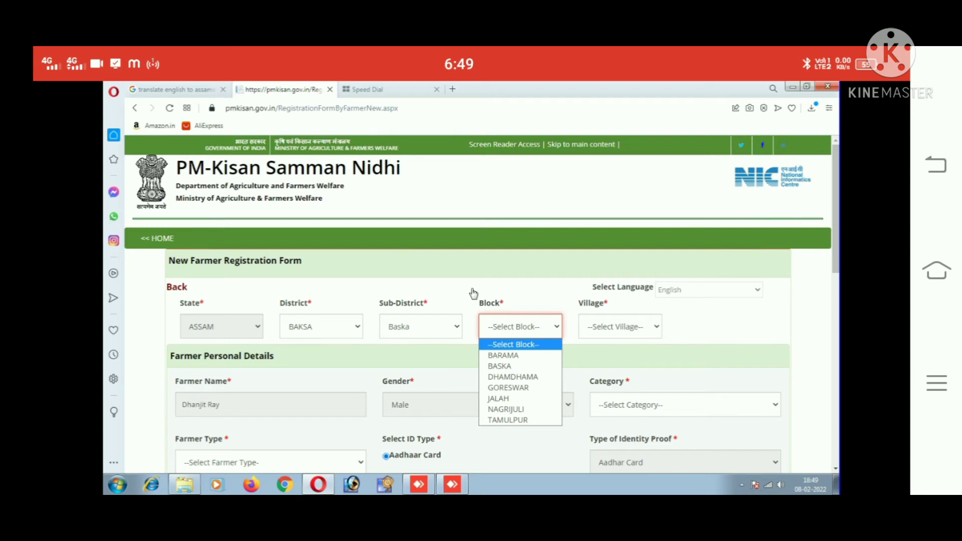
key("Down")
key("Down")
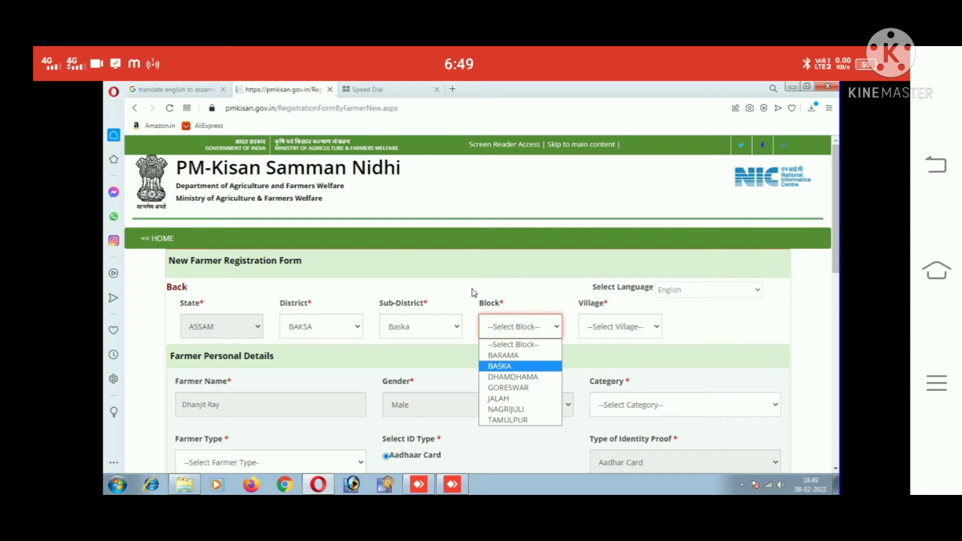
key("Return")
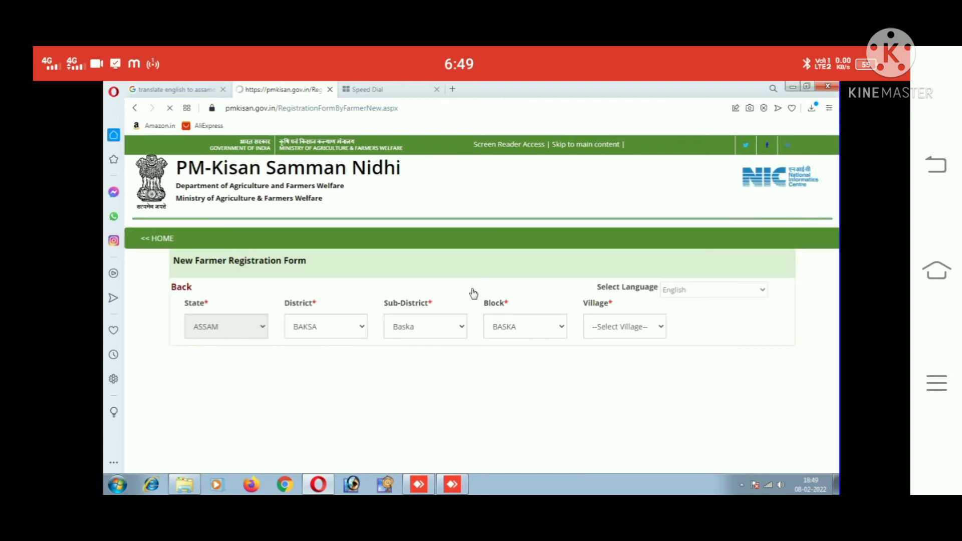
key("alt+Down")
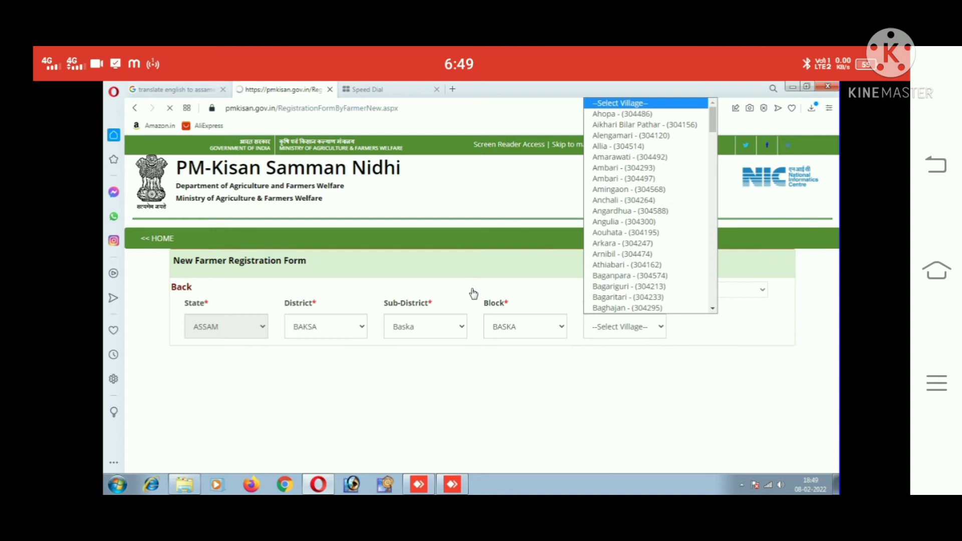
key("Down")
key("Down")
key("Down")
key("Down")
key("Down")
key("Down")
key("Down")
key("Down")
key("Down")
key("Down")
key("Down")
key("Down")
key("Down")
key("Down")
key("Down")
key("Down")
key("Down")
key("Down")
key("Down")
key("Down")
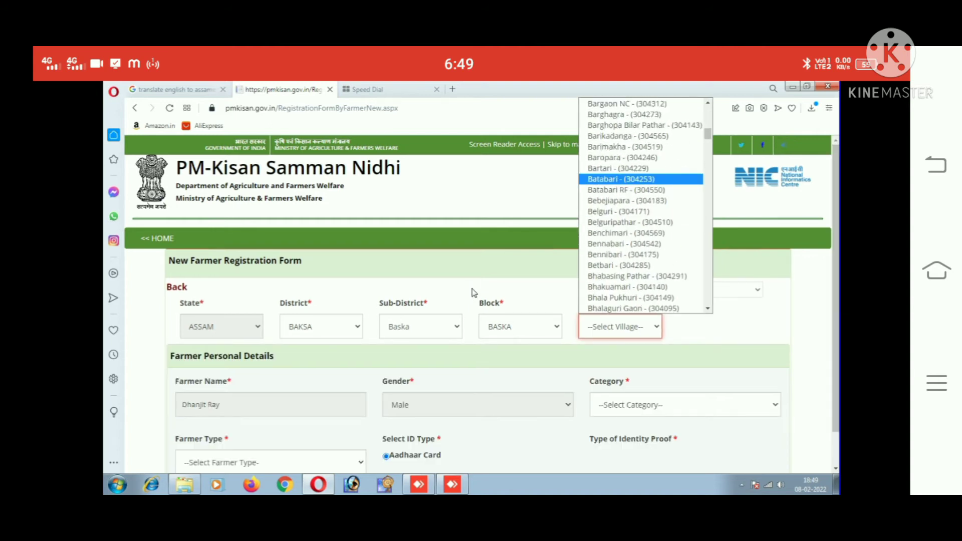
key("Down")
key("Down")
key("Down")
key("Down")
key("Down")
key("Down")
key("Down")
key("Down")
key("Down")
key("Down")
key("Down")
key("Down")
key("Down")
key("Down")
key("Down")
key("Down")
key("Down")
key("Down")
key("Down")
key("Down")
key("Return")
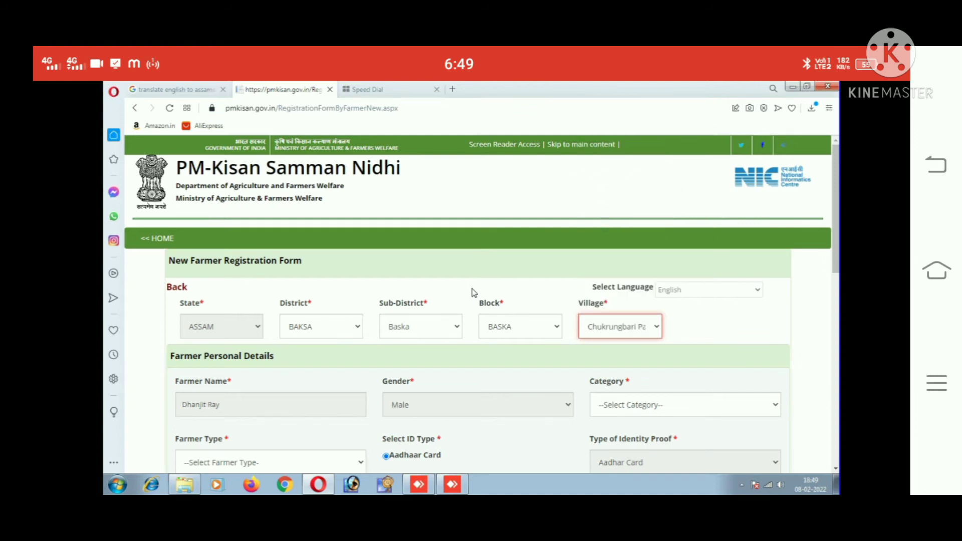
Step: Open the Category dropdown to look through its choices
scroll(474, 293, "down", 2)
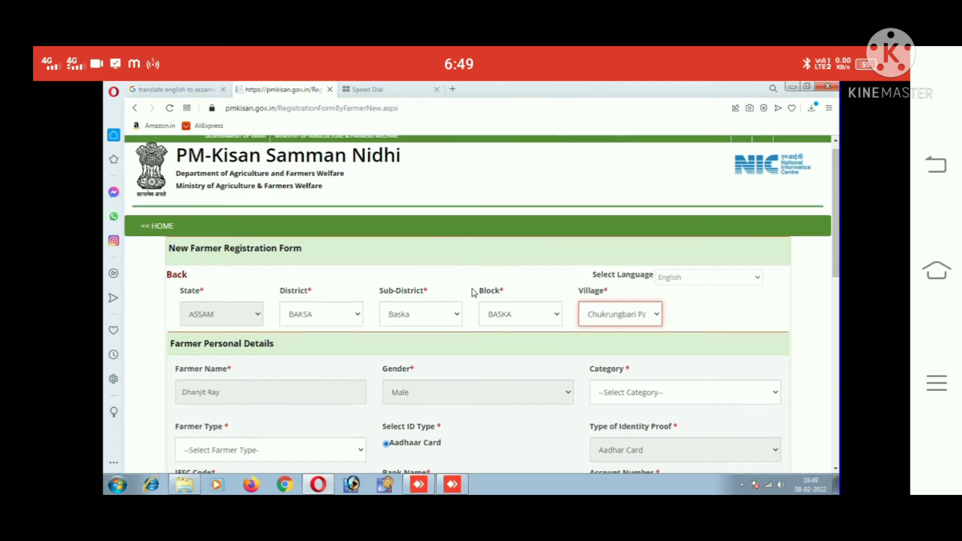
key("Tab")
key("alt+Down")
key("Down")
key("Up")
key("Escape")
key("alt+Down")
key("Escape")
key("alt+Down")
key("Escape")
key("alt+Down")
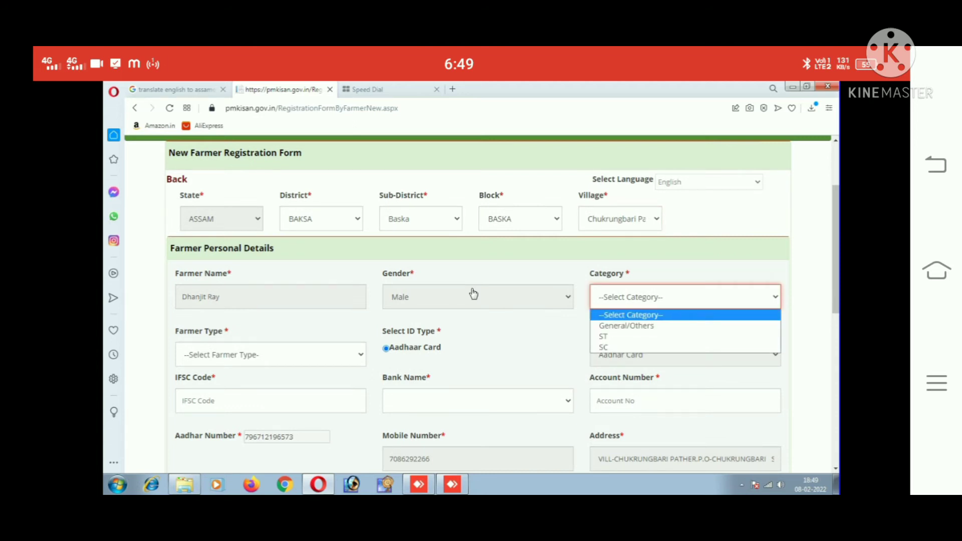
Step: Set Category to General/Others and Farmer Type to others
key("Down")
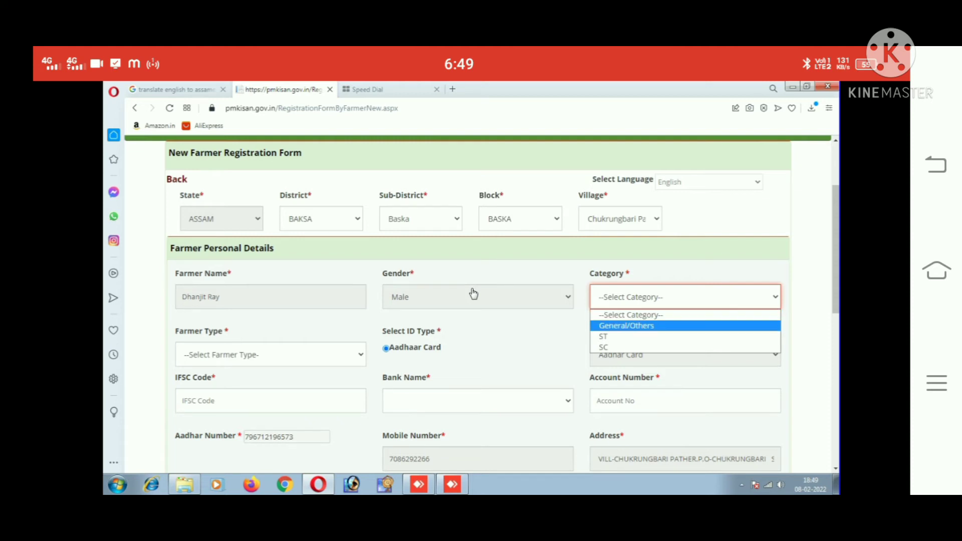
key("Return")
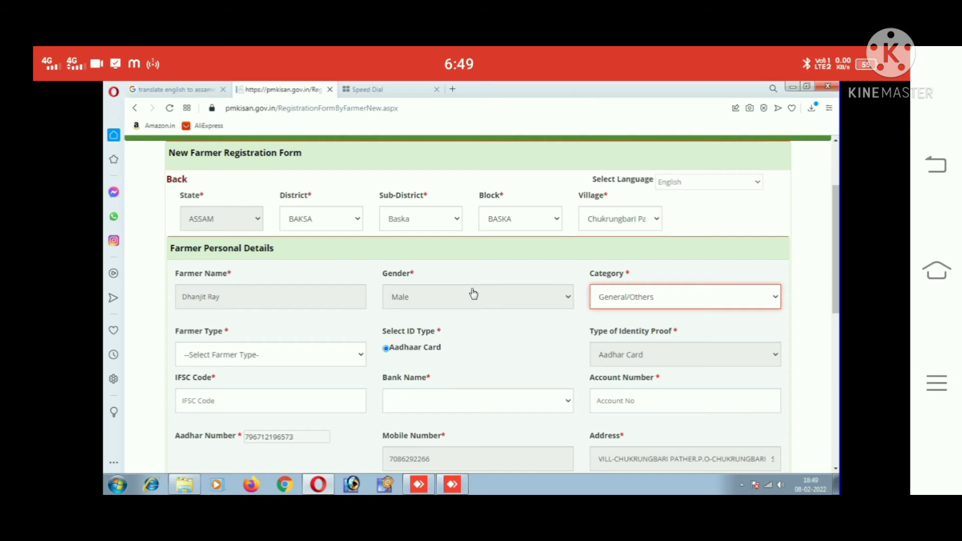
scroll(474, 295, "down", 1)
key("Tab")
key("alt+Down")
key("Down")
key("Down")
key("Return")
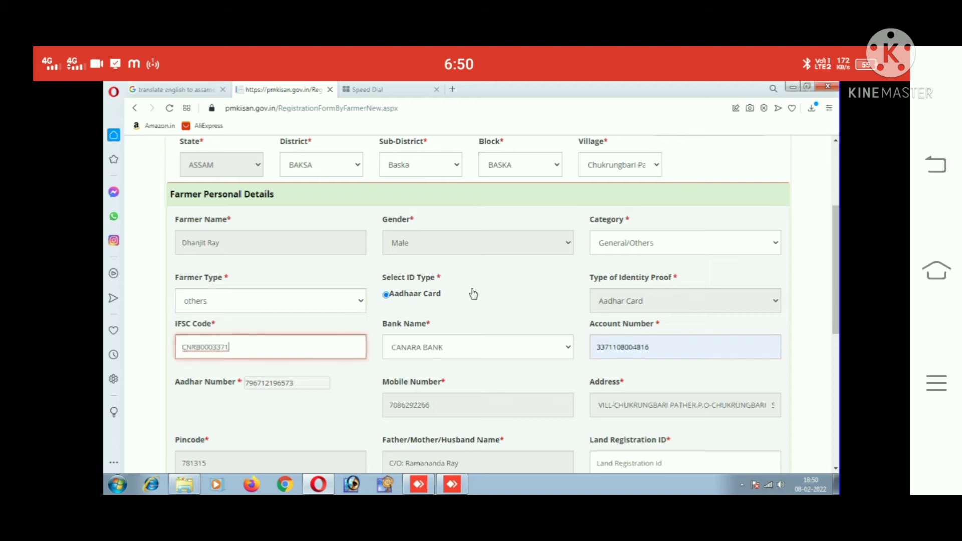
Step: Fill in the IFSC code, bank CANARA BANK and the farmer's account number
key("ctrl+a")
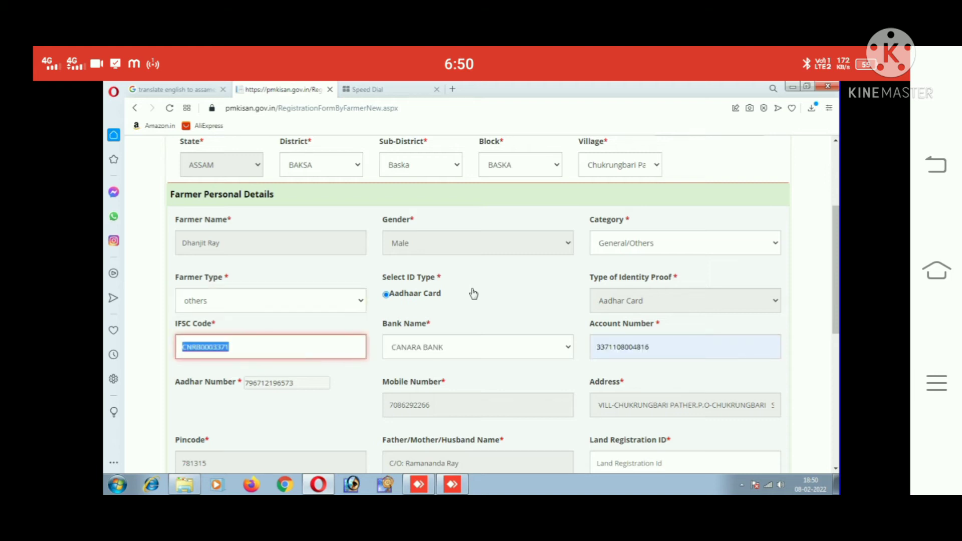
key("Tab")
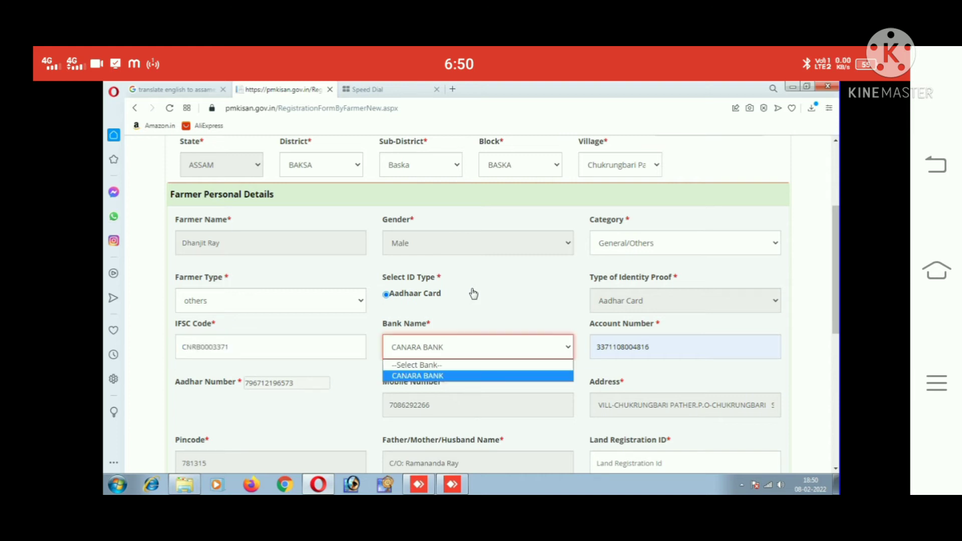
key("Tab")
left_click(473, 294)
scroll(474, 294, "down", 2)
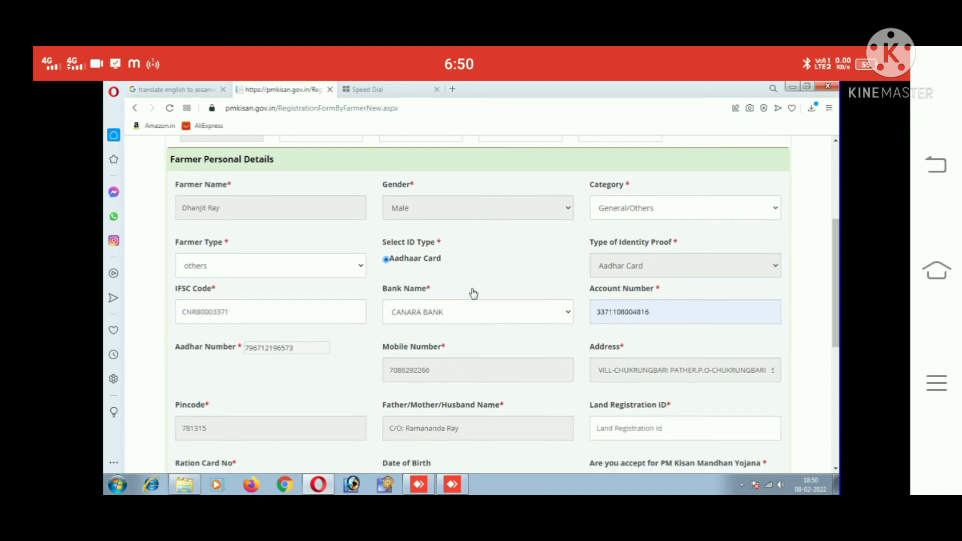
scroll(473, 295, "down", 3)
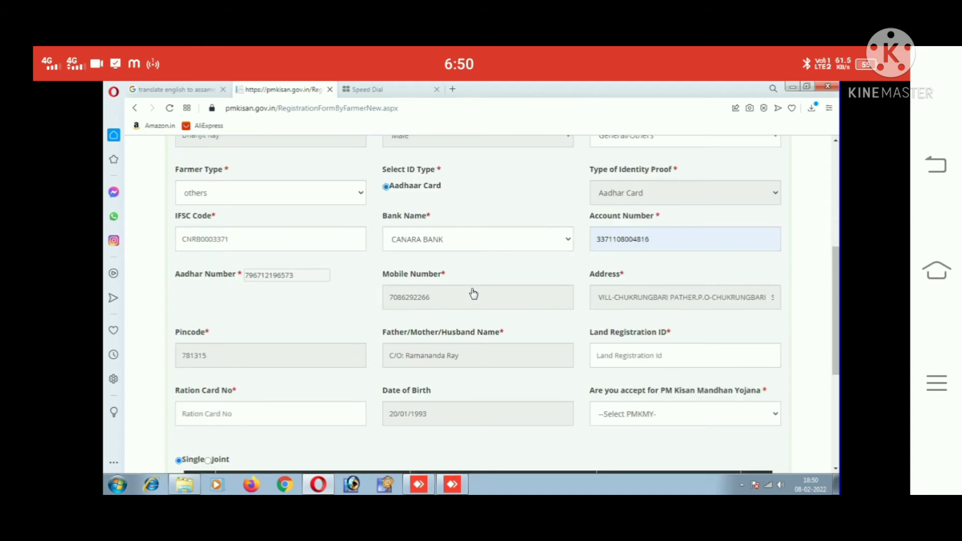
Step: Enter the farmer's Land Registration ID and Ration Card number
key("Tab")
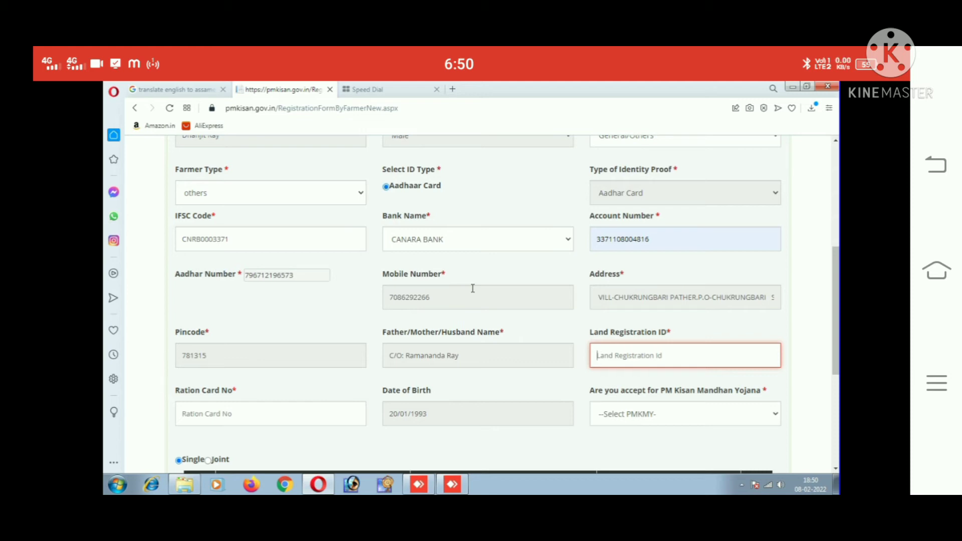
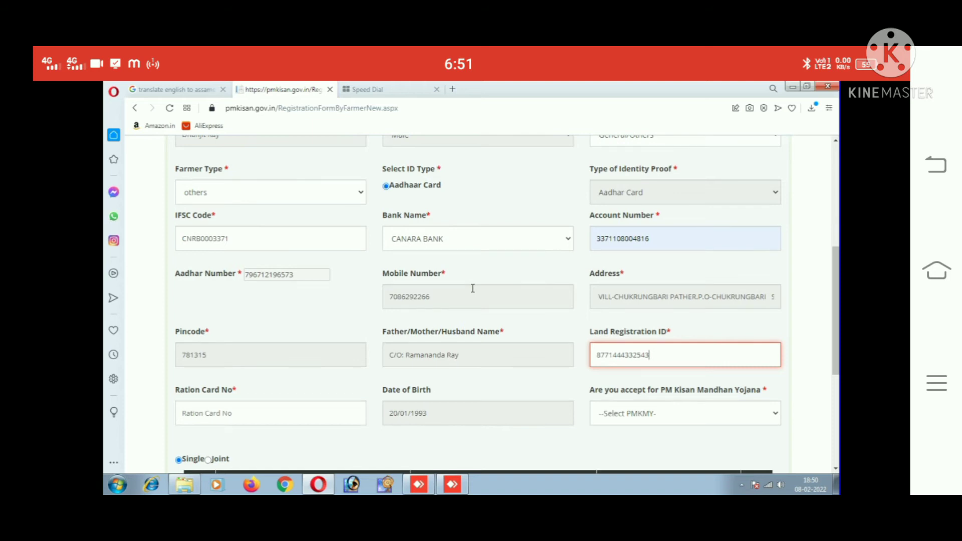
scroll(472, 288, "down", 1)
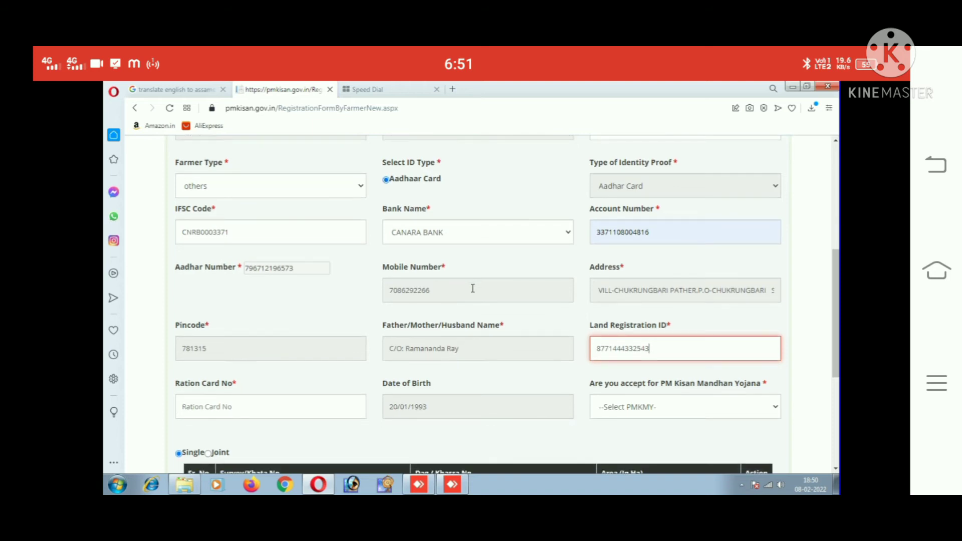
scroll(473, 289, "down", 1)
key("Tab")
Step: Answer No for PM Kisan Mandhan Yojana
key("Tab")
key("alt+Down")
key("Down")
key("Up")
key("Escape")
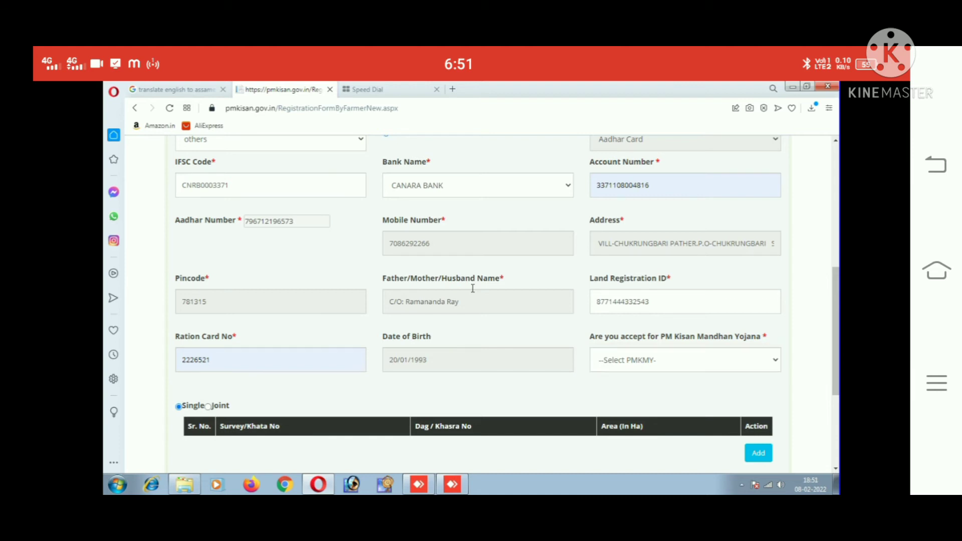
key("alt+Down")
key("Down")
key("Down")
key("Return")
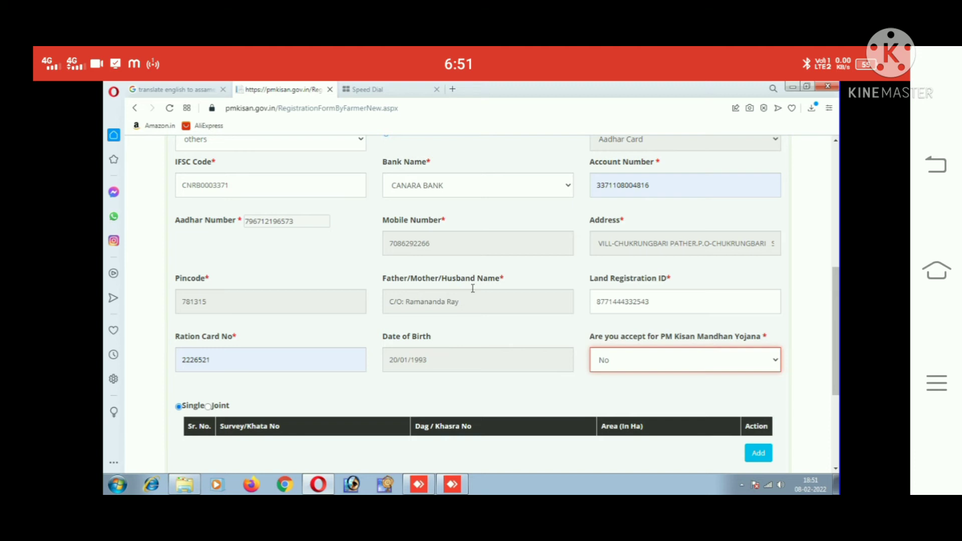
Step: Scroll down the form to the land ownership and land details section
scroll(472, 288, "down", 1)
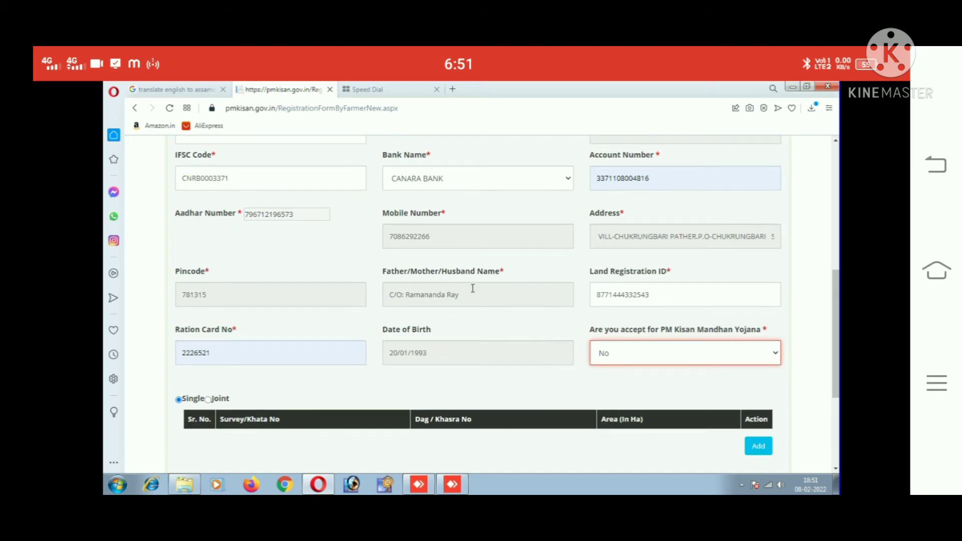
scroll(473, 288, "down", 1)
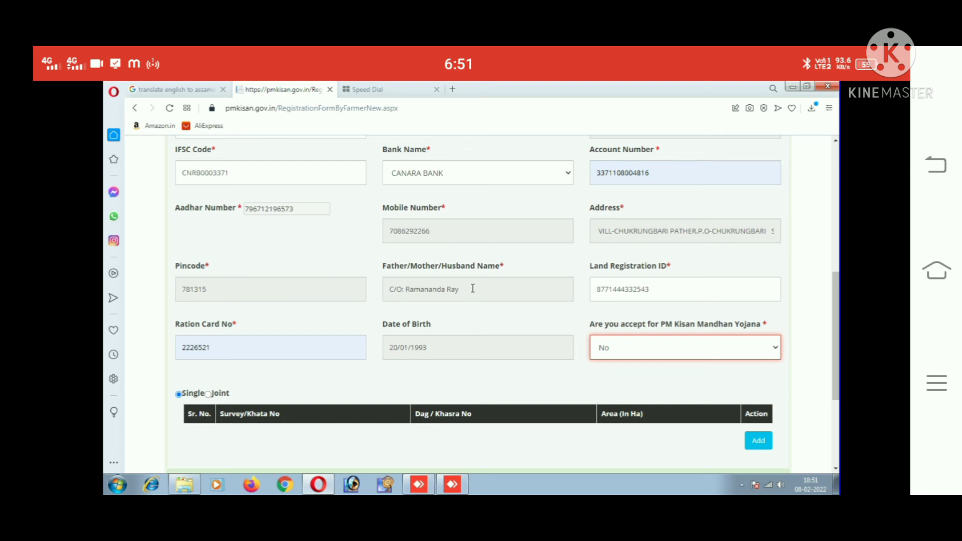
scroll(472, 288, "down", 2)
scroll(473, 288, "down", 1)
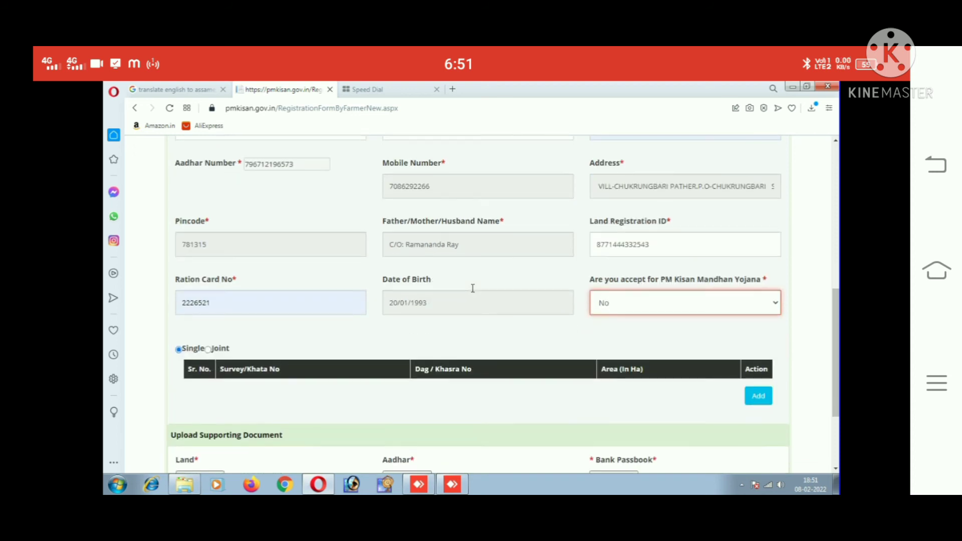
scroll(472, 289, "down", 1)
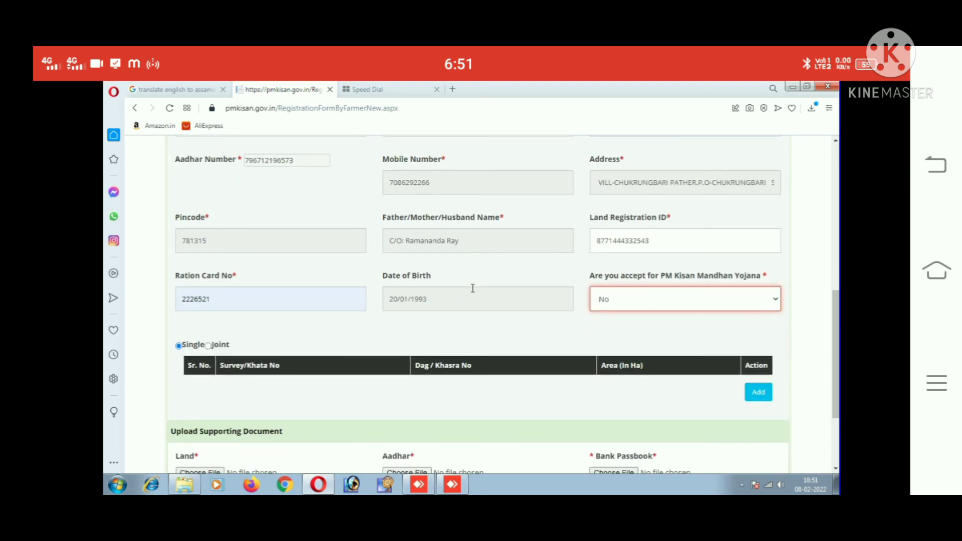
scroll(473, 288, "down", 2)
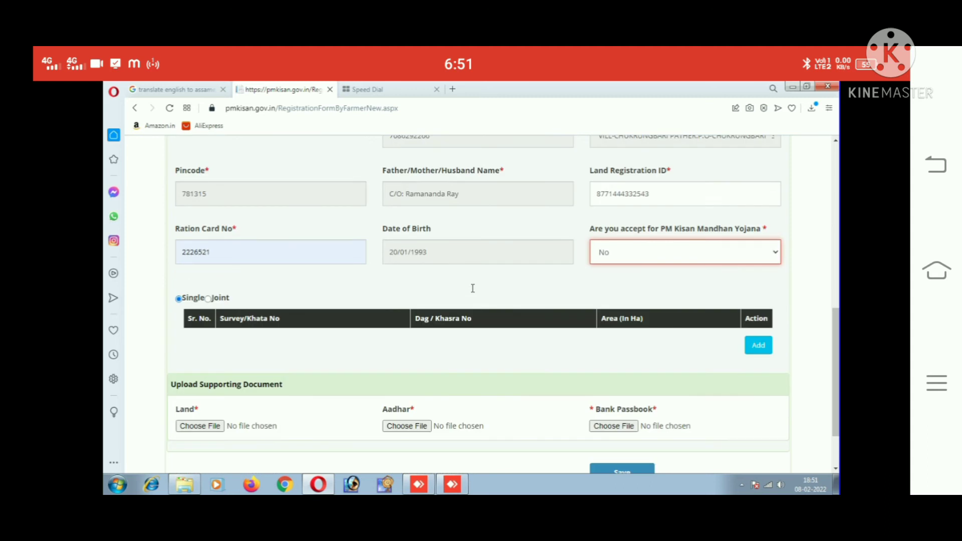
scroll(473, 288, "down", 1)
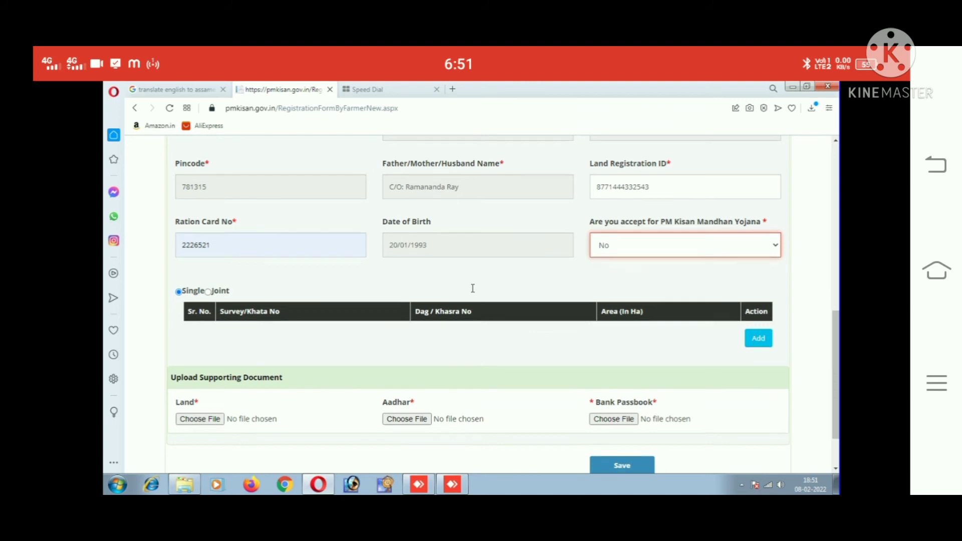
scroll(472, 288, "down", 2)
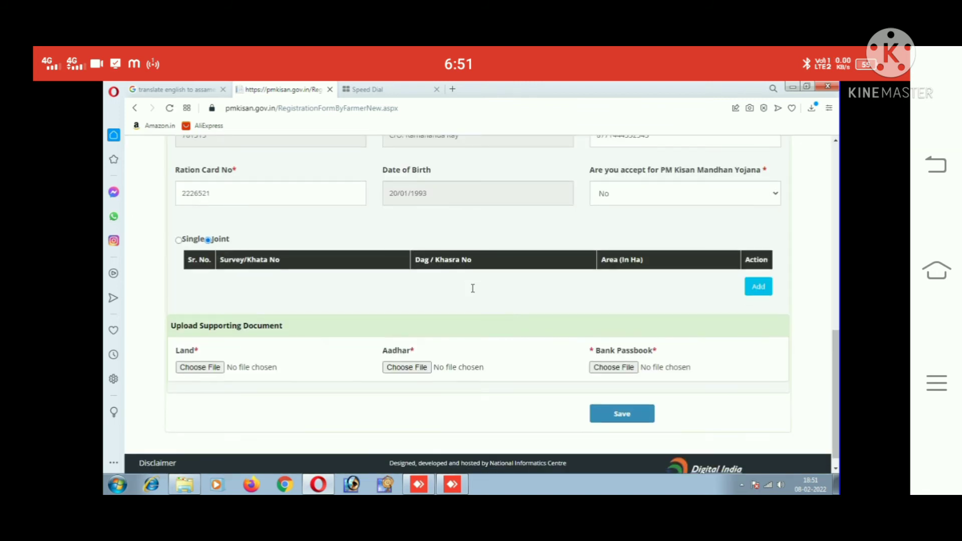
scroll(472, 288, "up", 3)
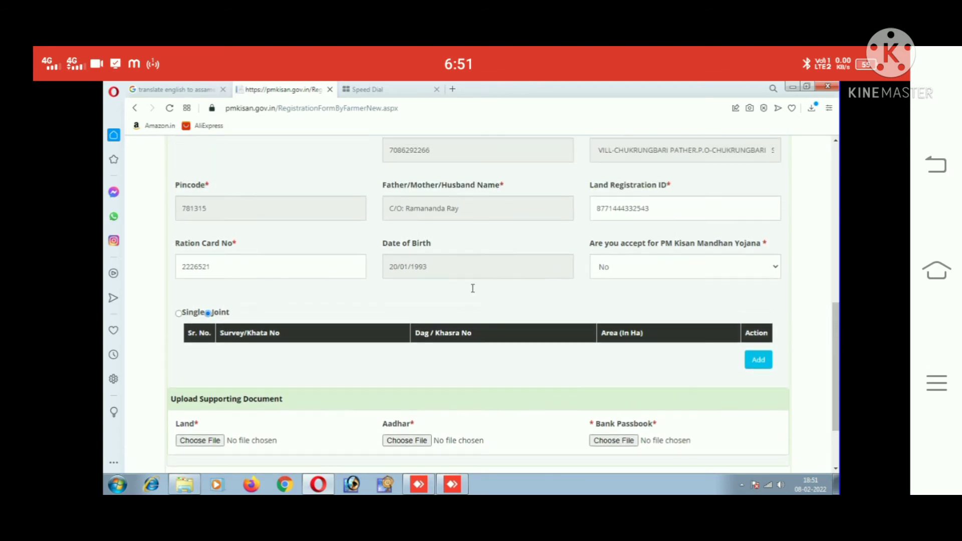
scroll(473, 288, "up", 3)
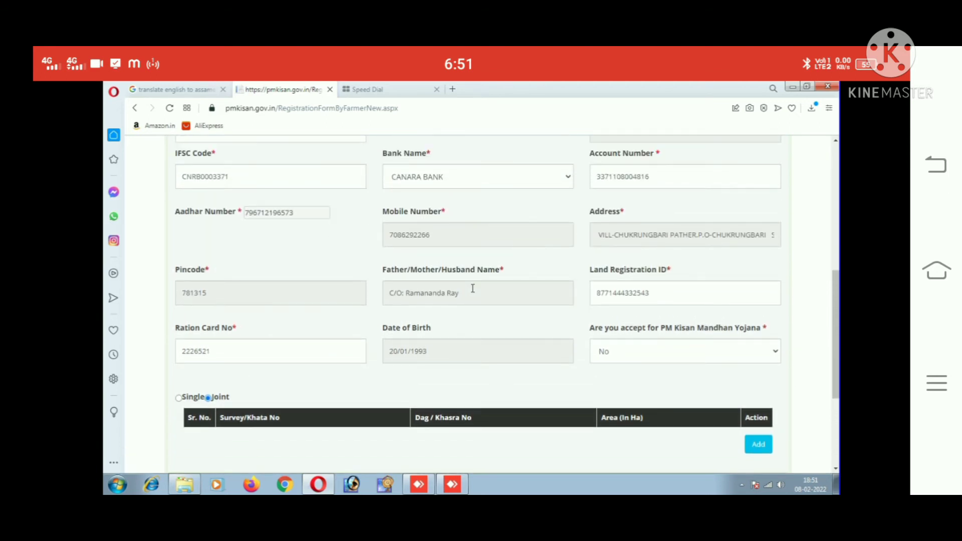
scroll(472, 288, "up", 2)
scroll(472, 289, "down", 2)
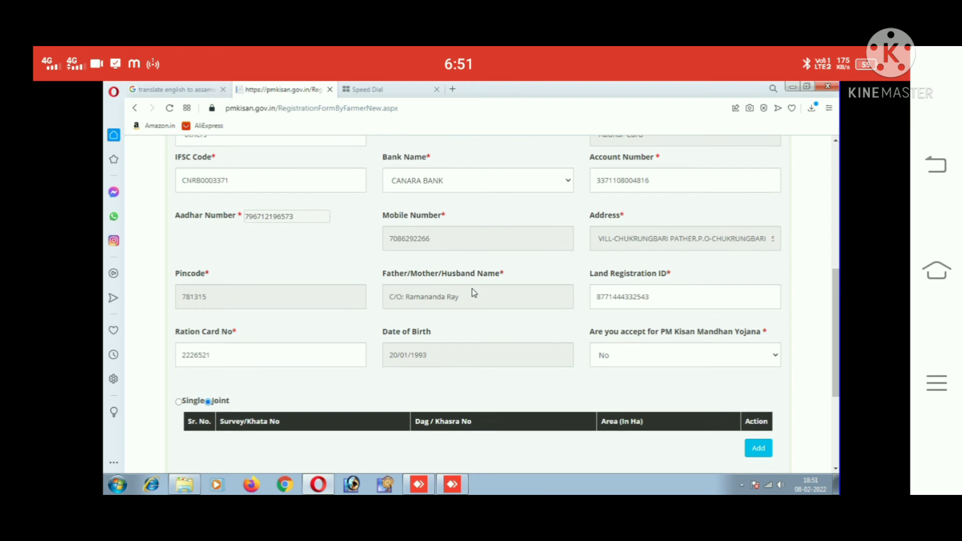
scroll(474, 292, "down", 5)
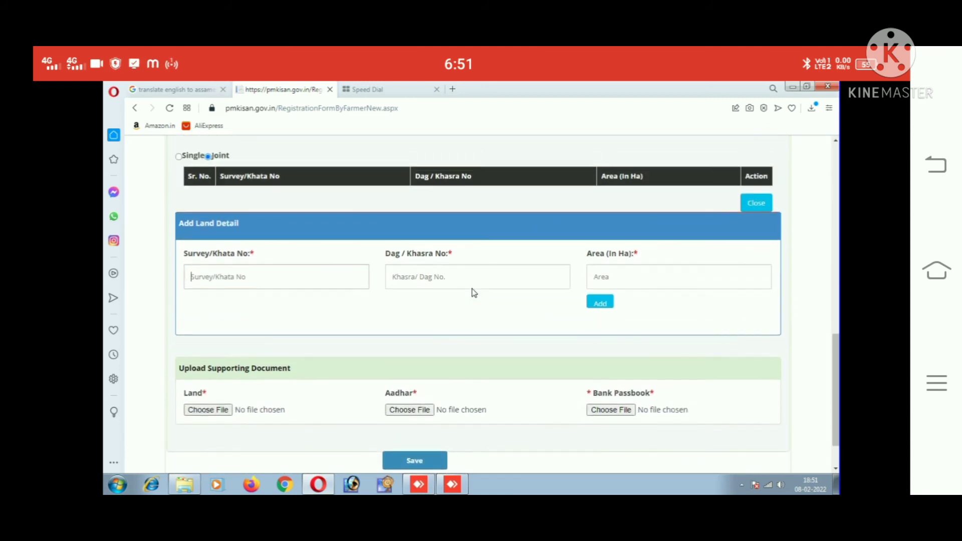
Step: Fill the land detail with Survey/Khata No 646, Dag/Khasra No 54 and Area 2 ha
type("646")
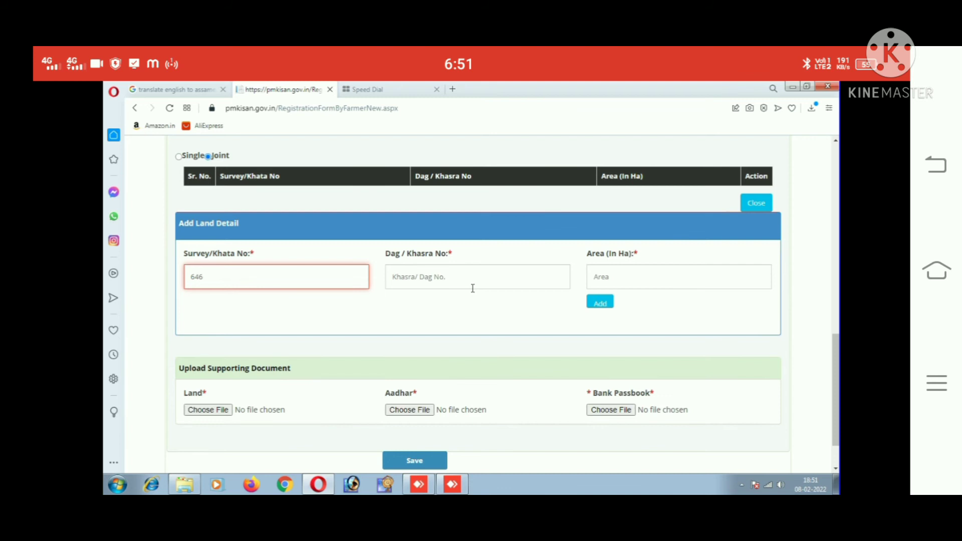
left_click(473, 288)
type("54353")
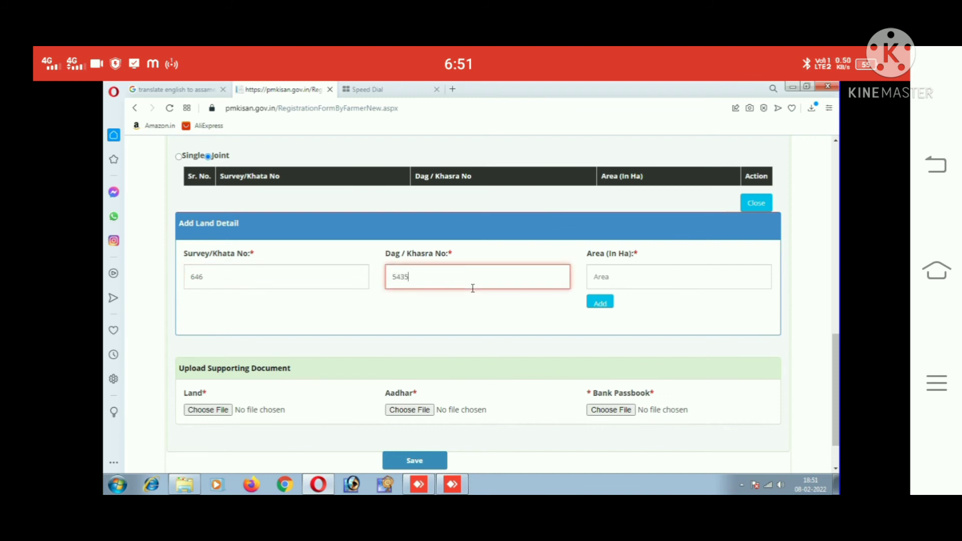
key("BackSpace")
key("BackSpace")
key("BackSpace")
key("Tab")
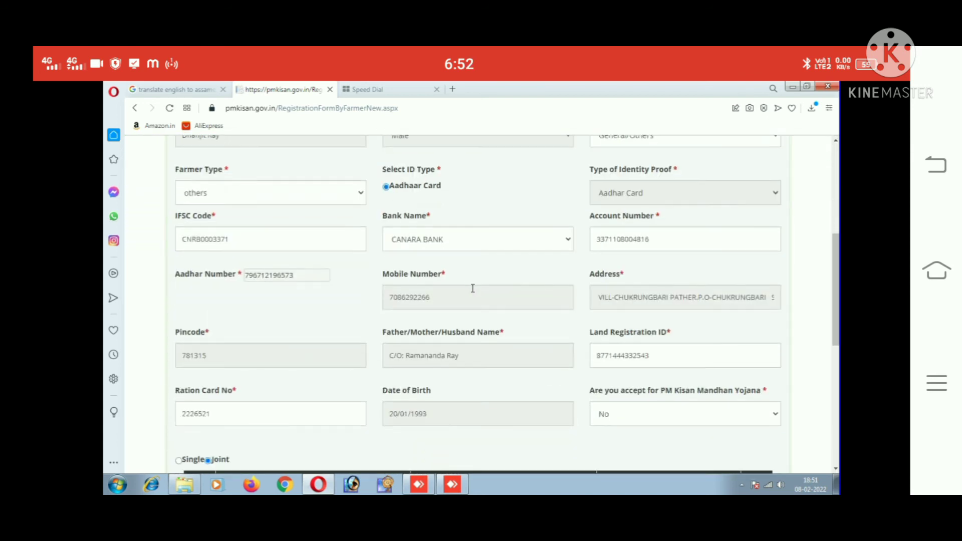
type("2")
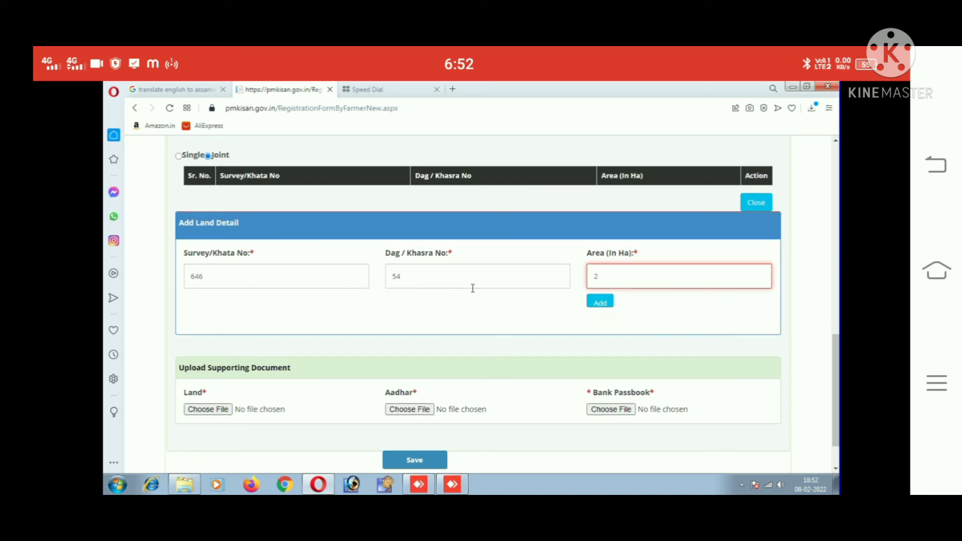
scroll(472, 288, "down", 1)
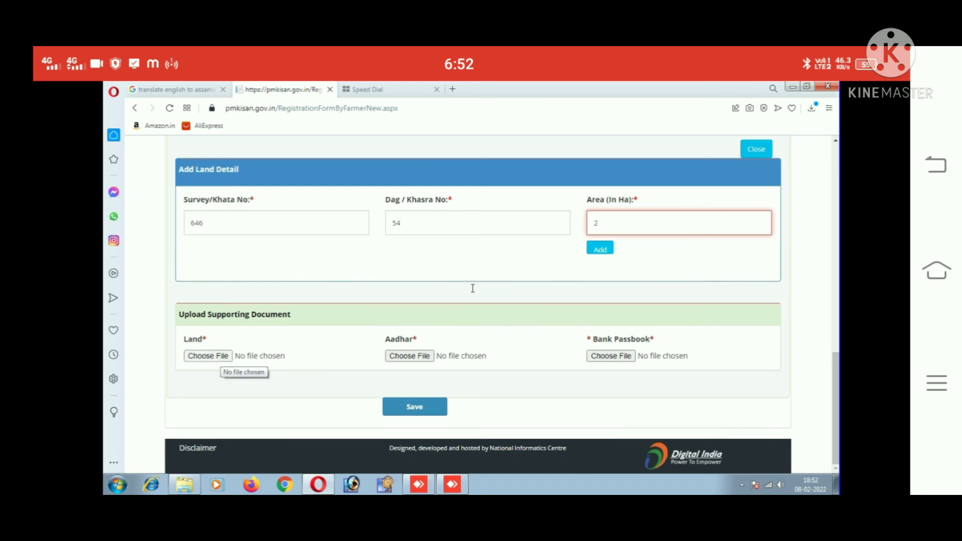
Step: Attach gas our pdf.pdf as the supporting document and save the registration form
left_click(473, 288)
left_click(208, 355)
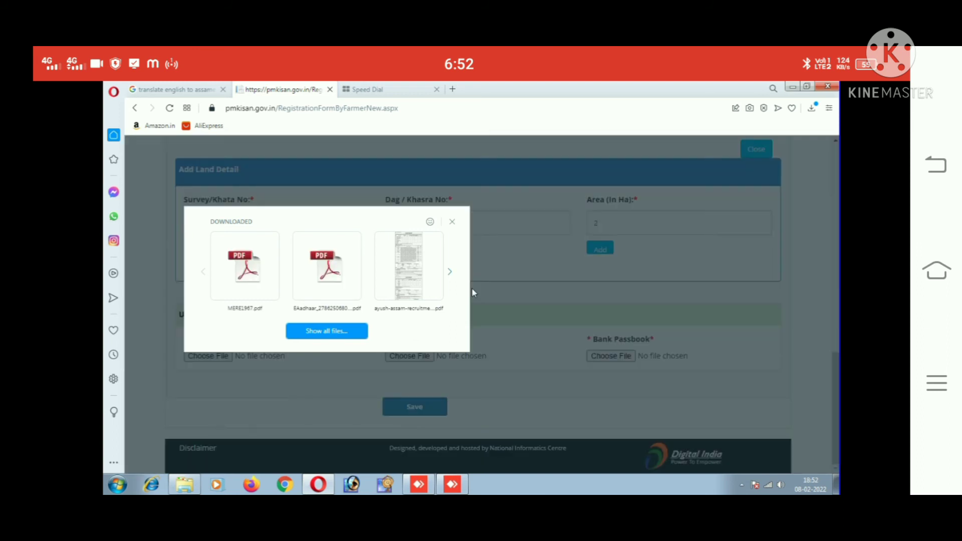
key("Right")
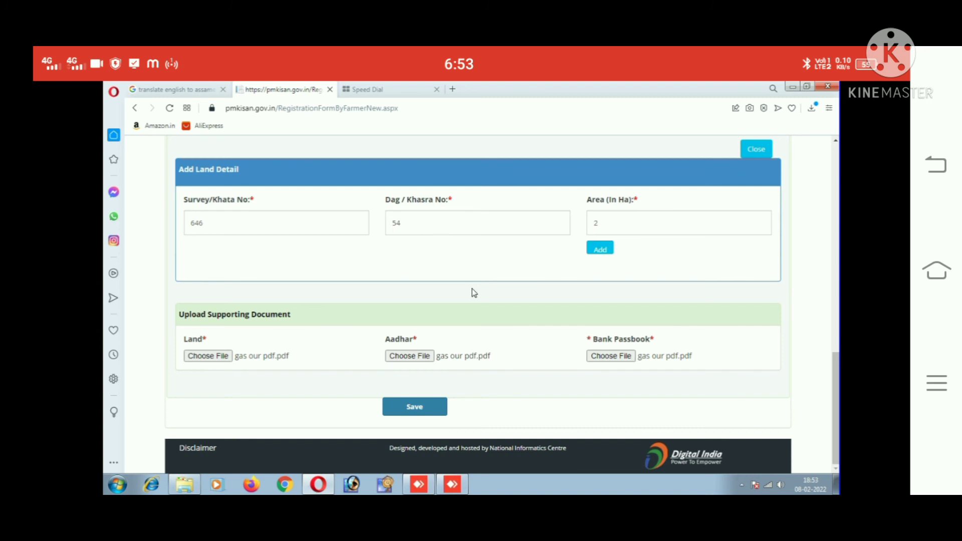
key("Return")
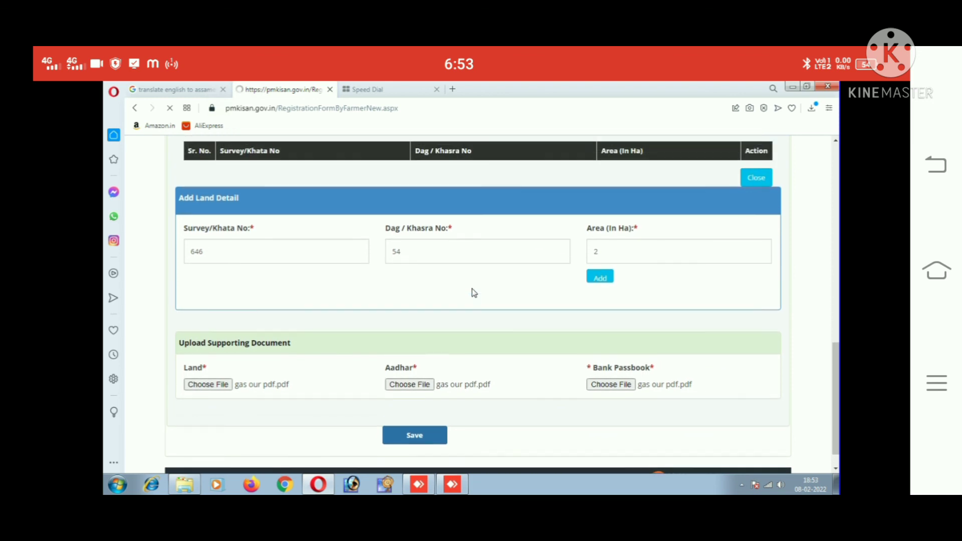
Step: Scroll up and back down to review the saved registration form
scroll(475, 293, "up", 3)
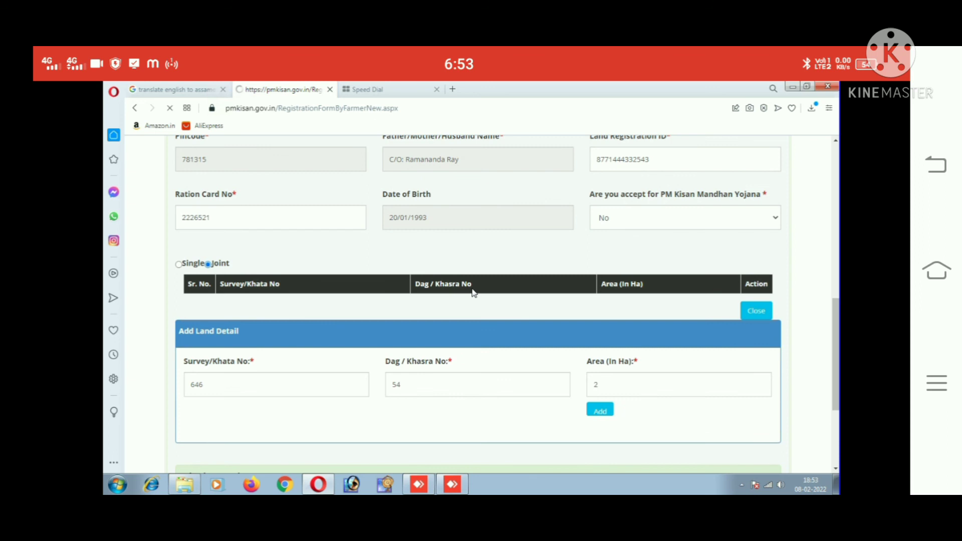
scroll(474, 293, "up", 5)
scroll(474, 293, "up", 1)
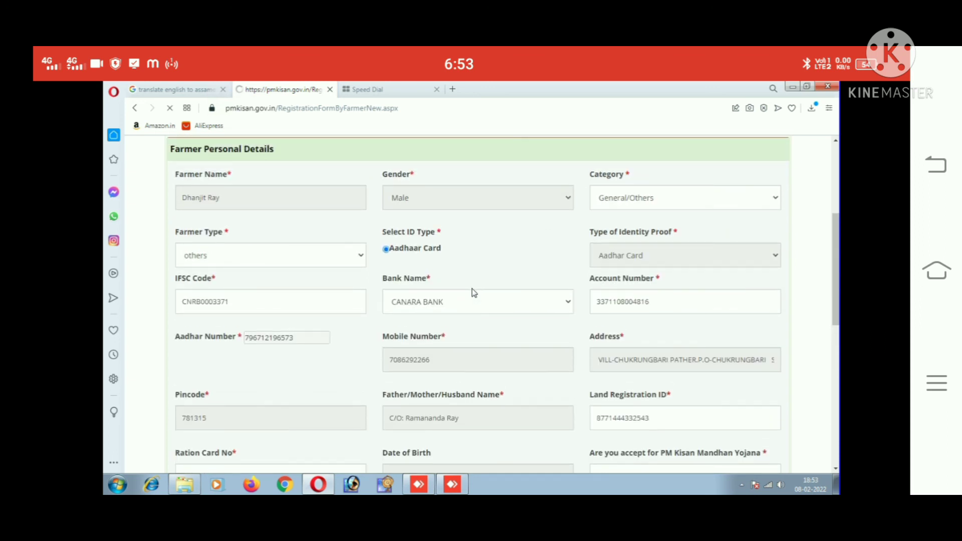
scroll(474, 293, "up", 1)
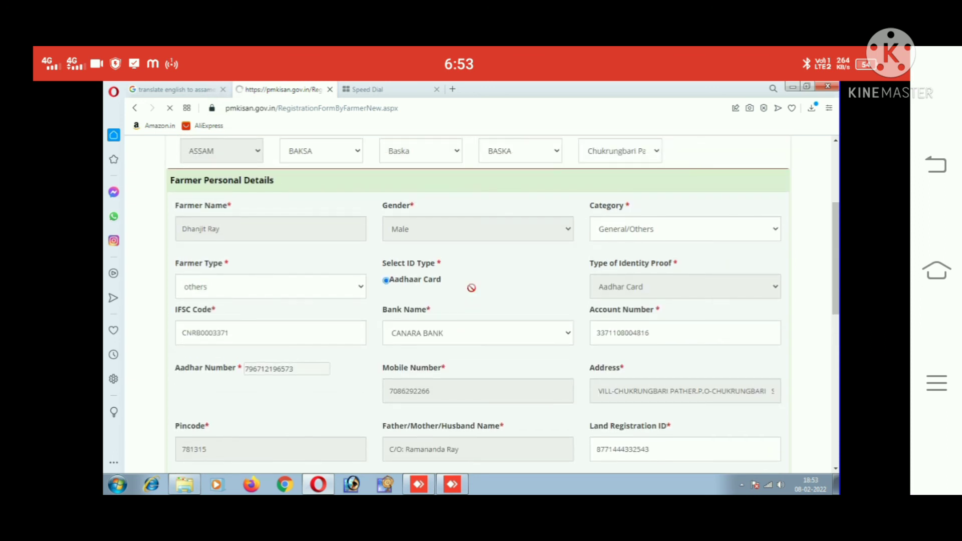
scroll(471, 287, "up", 2)
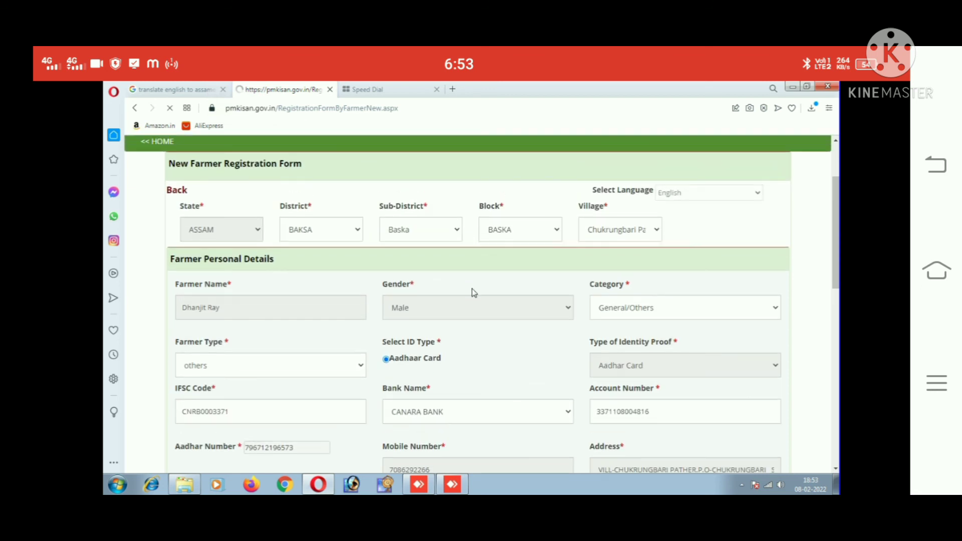
scroll(474, 292, "down", 5)
scroll(474, 293, "down", 1)
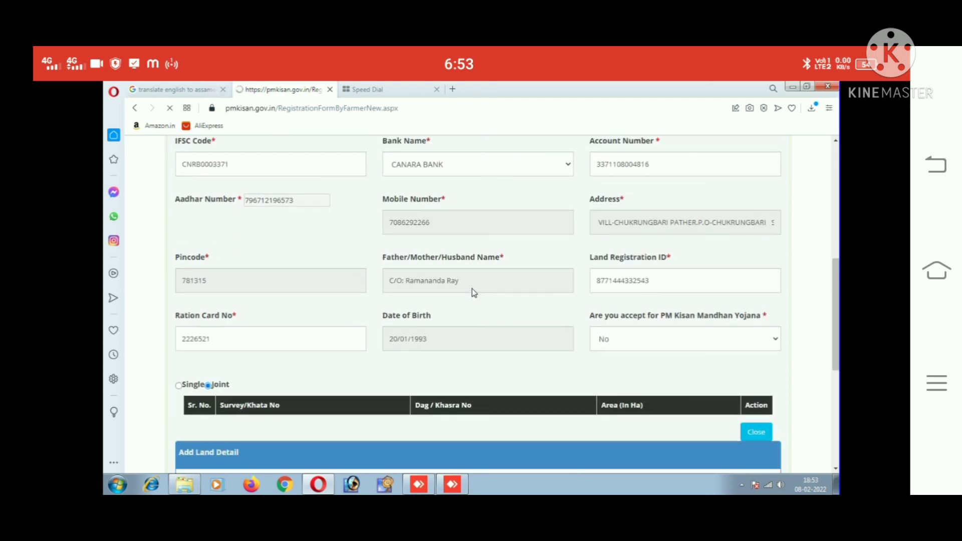
scroll(474, 293, "down", 1)
scroll(474, 293, "down", 7)
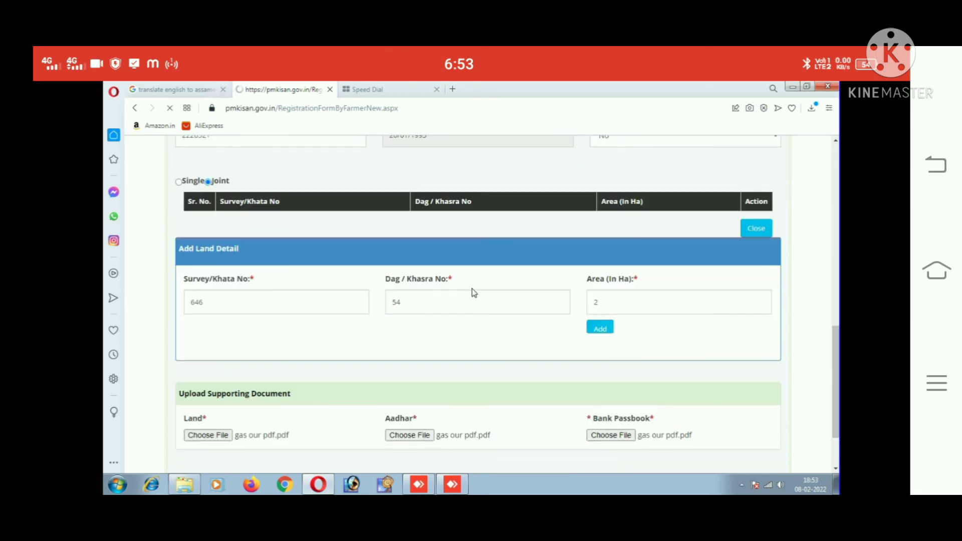